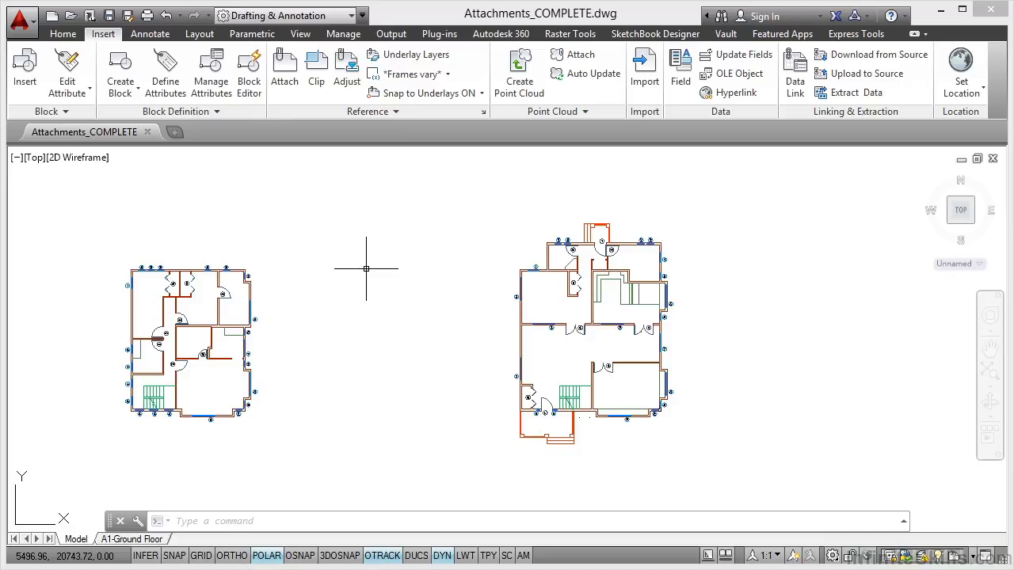
# - Choose Topography.dwg from the Drawings folder of 04-Reference Details as the external reference to attach
pyautogui.click(288, 85)
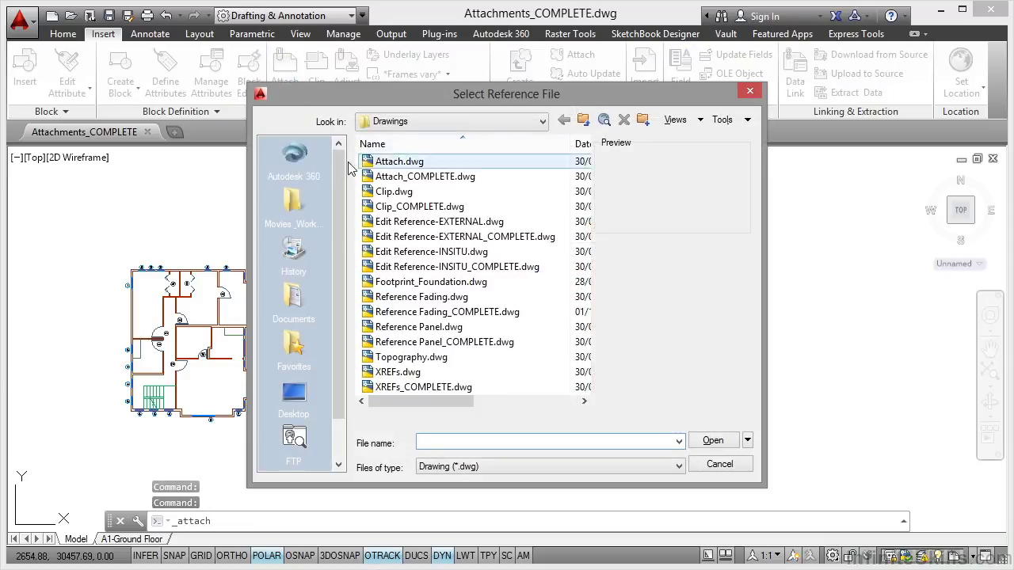
pyautogui.click(295, 203)
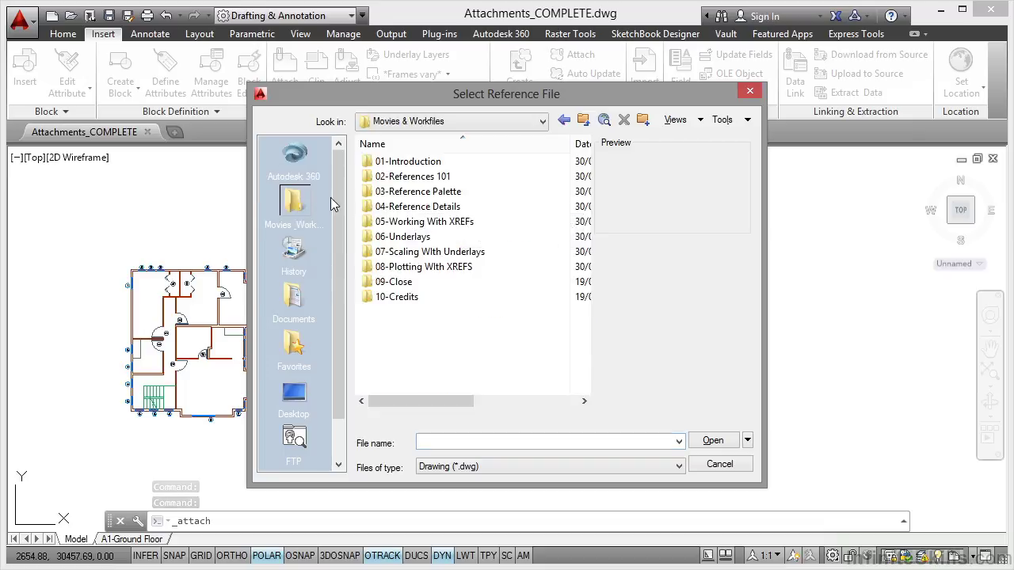
pyautogui.doubleClick(406, 206)
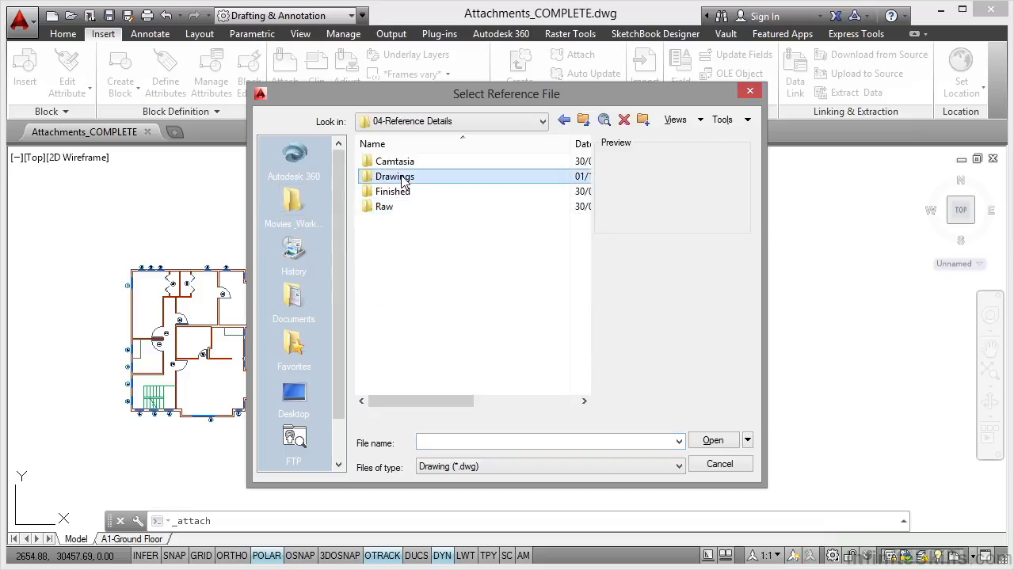
pyautogui.doubleClick(402, 178)
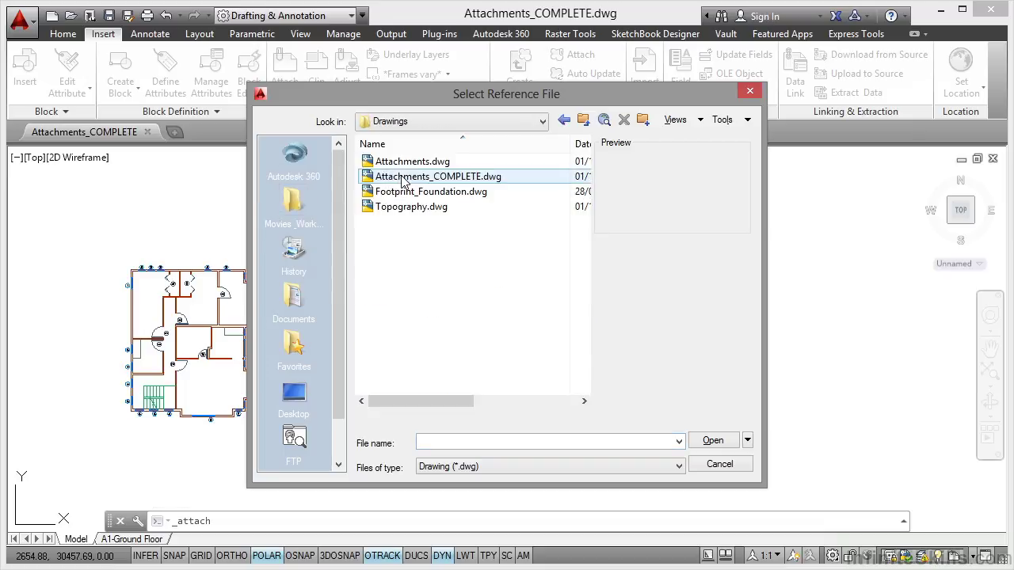
pyautogui.click(404, 215)
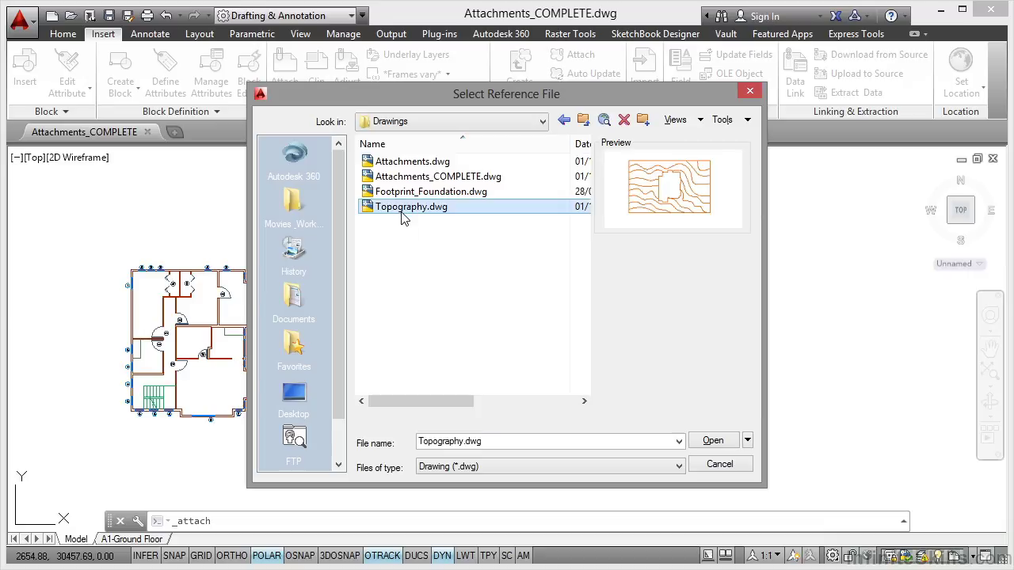
pyautogui.click(705, 443)
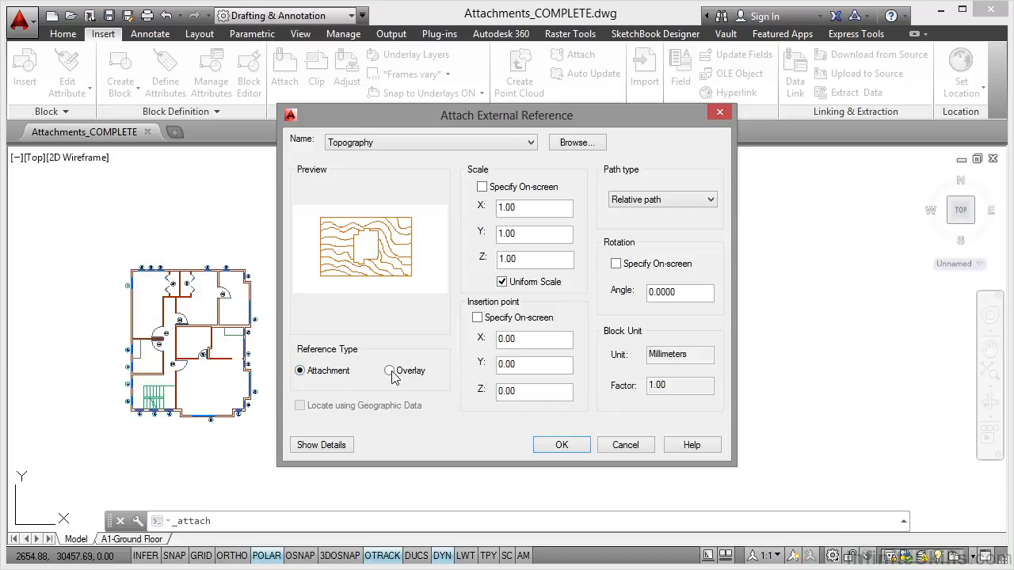
# - Attach the Topography reference as an attachment with uniform scale 1.00, a relative path and insertion point 0,0,0
pyautogui.click(502, 282)
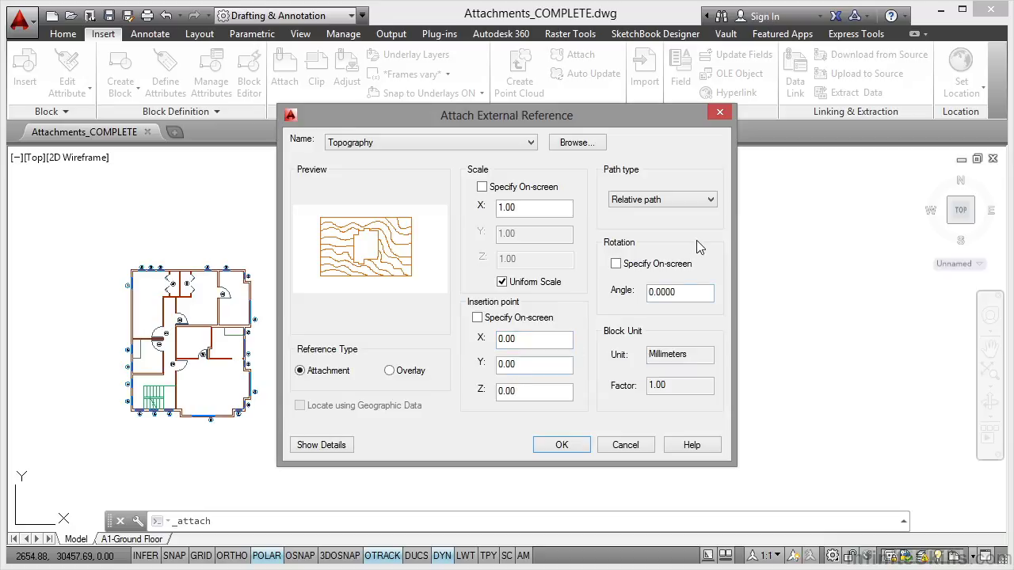
pyautogui.click(708, 202)
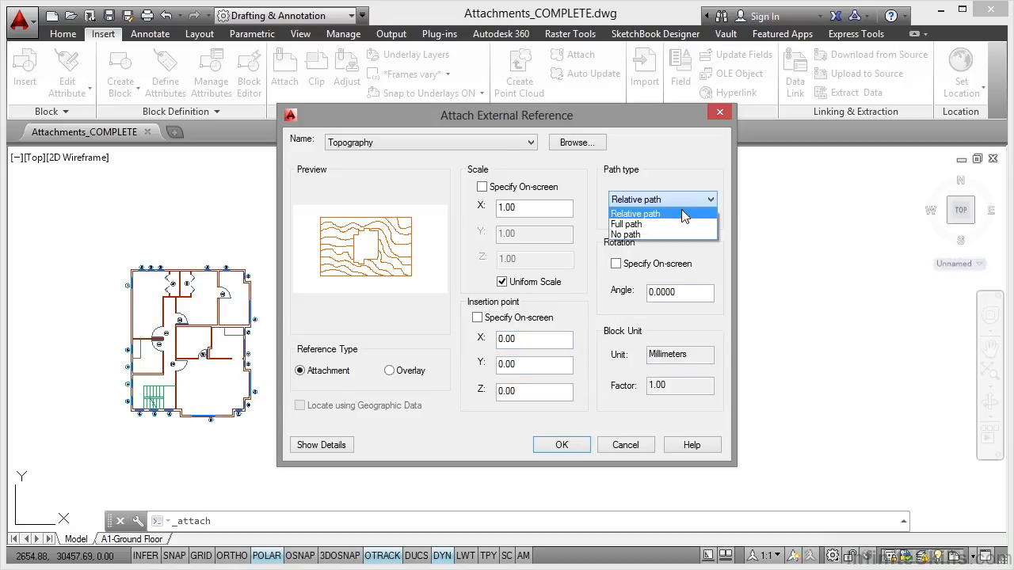
pyautogui.click(674, 214)
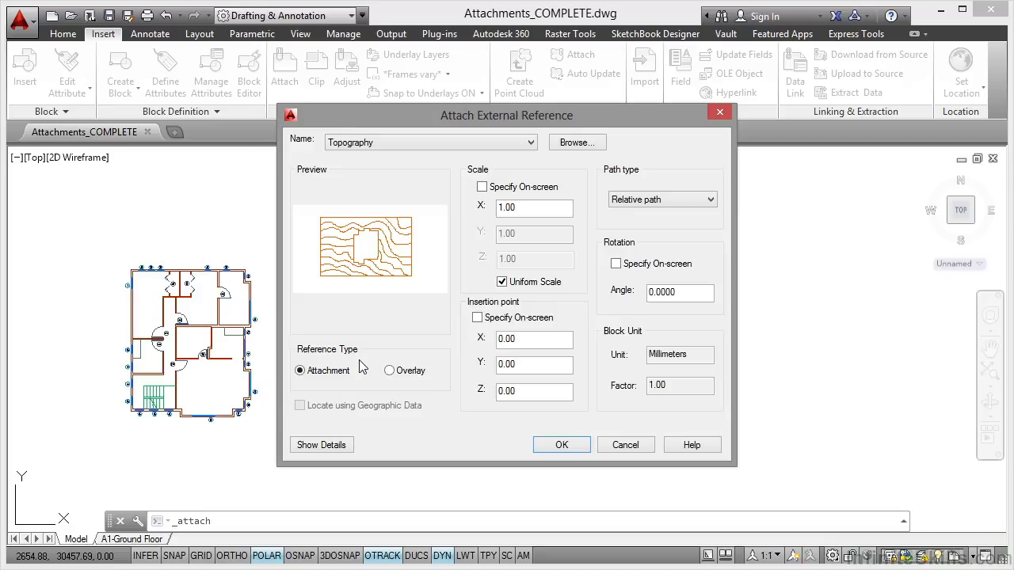
pyautogui.click(558, 448)
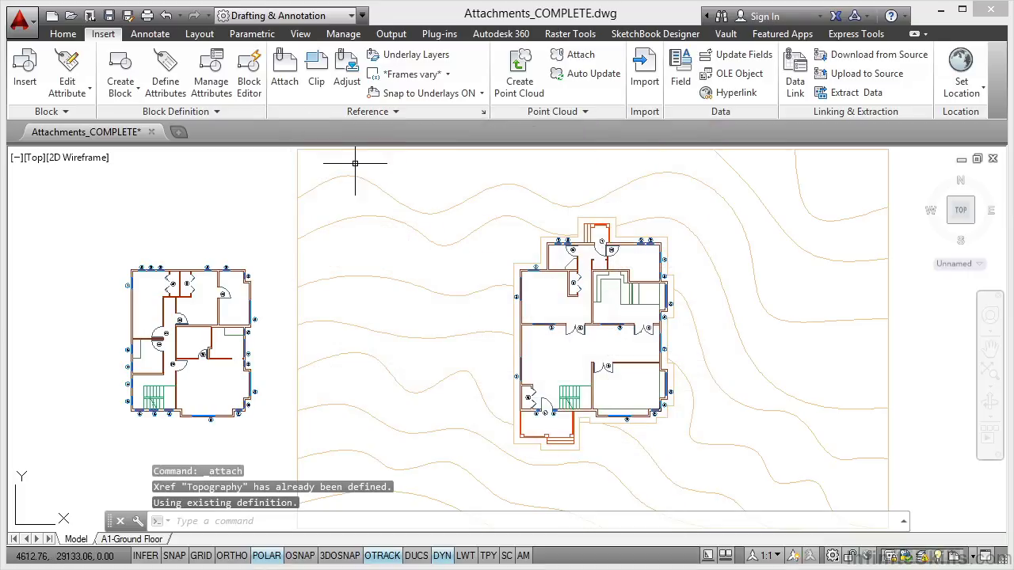
# - Attach Footprint_Foundation.dwg as an attachment with uniform scale 1.00, a relative path and insertion point 0,0,0
pyautogui.click(287, 82)
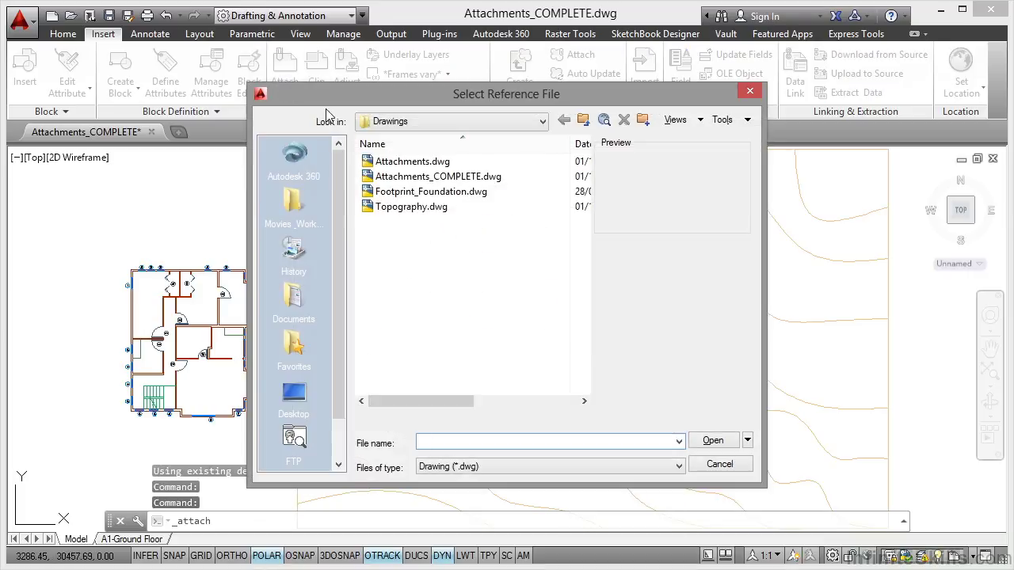
pyautogui.click(412, 198)
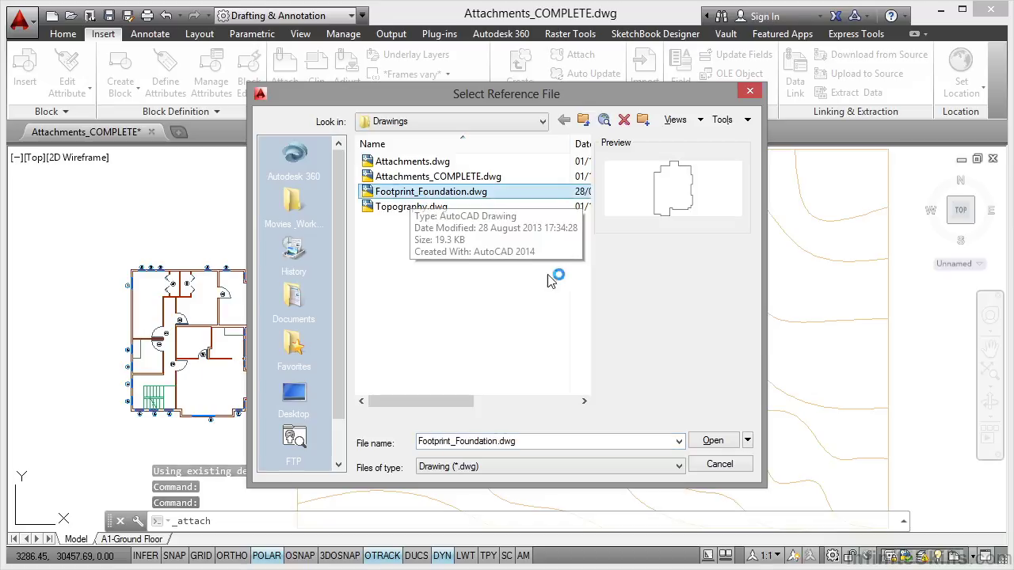
pyautogui.click(713, 441)
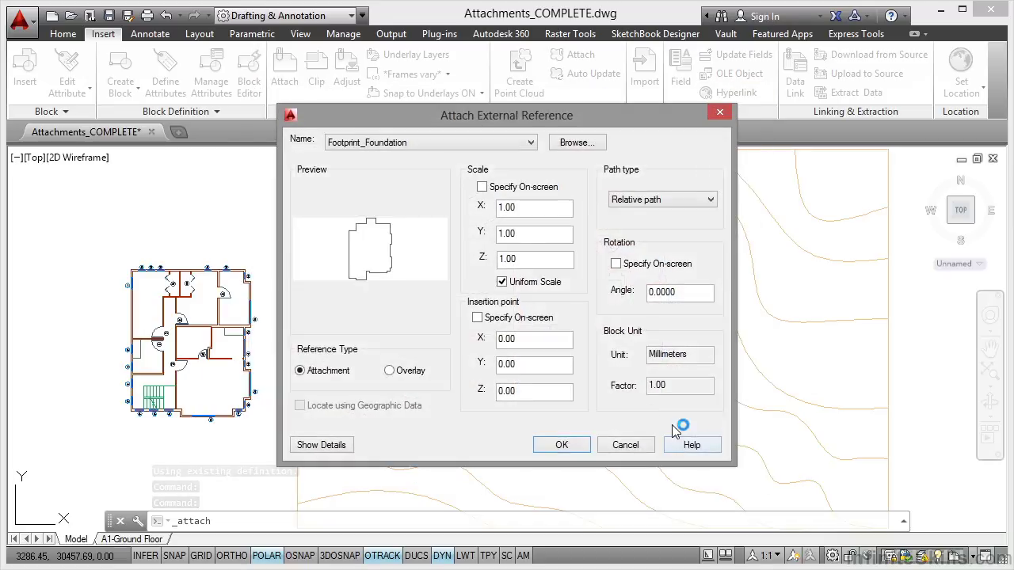
pyautogui.click(503, 282)
pyautogui.click(503, 282)
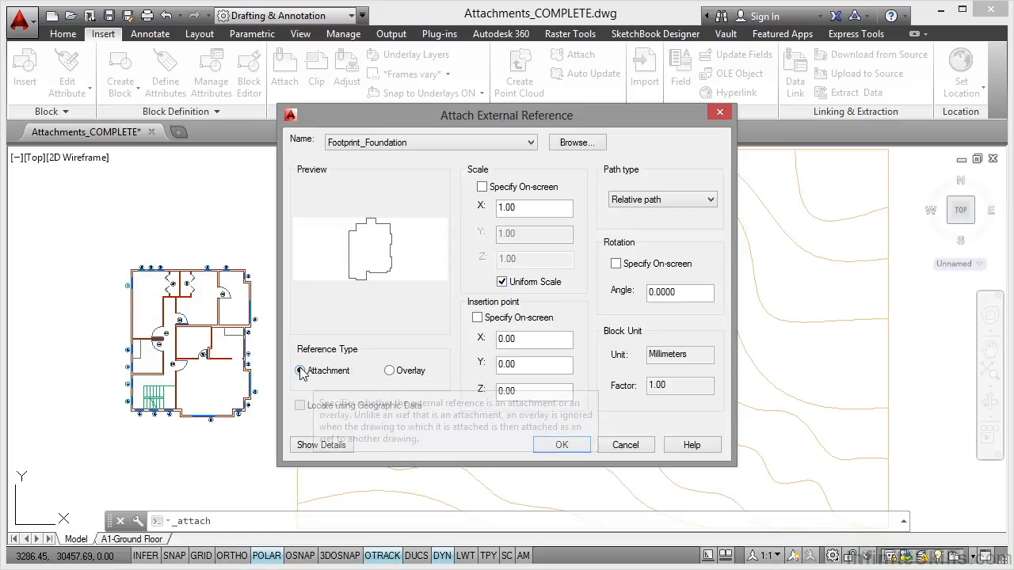
pyautogui.click(558, 446)
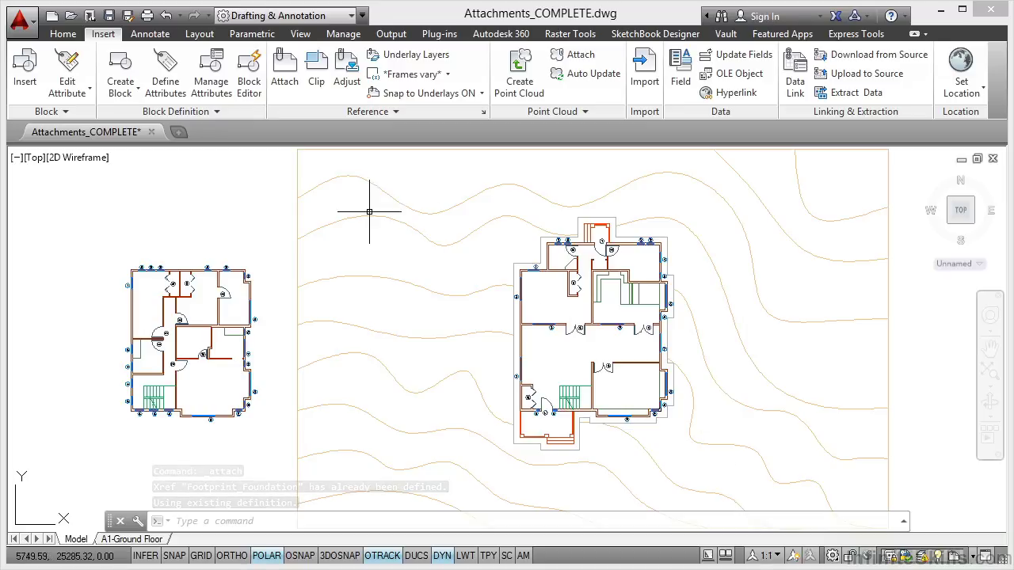
# - Review the drawing's full layer list in the Layer Properties Manager, down to the XREFS layer
pyautogui.click(63, 33)
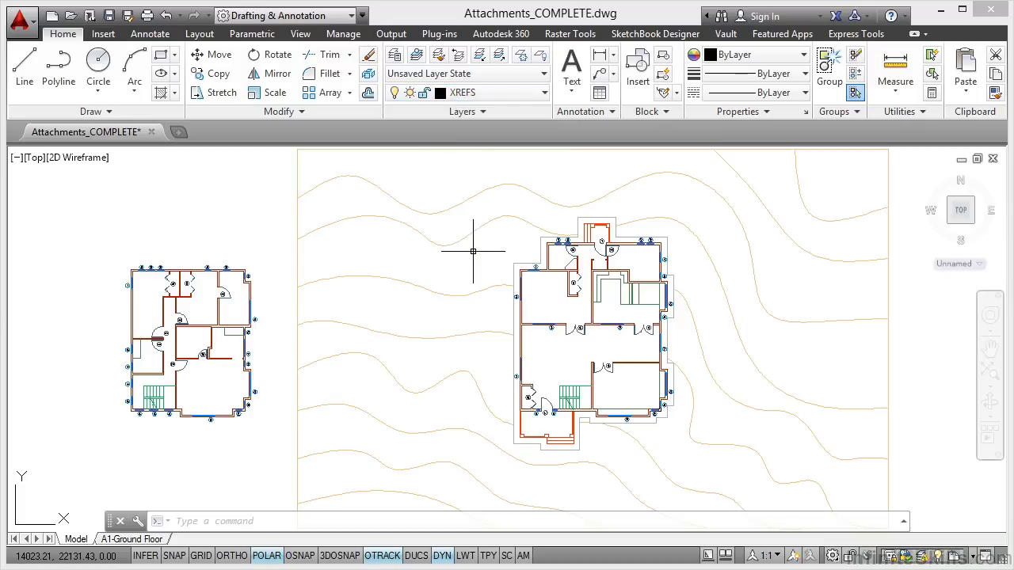
pyautogui.scroll(-2, 434, 283)
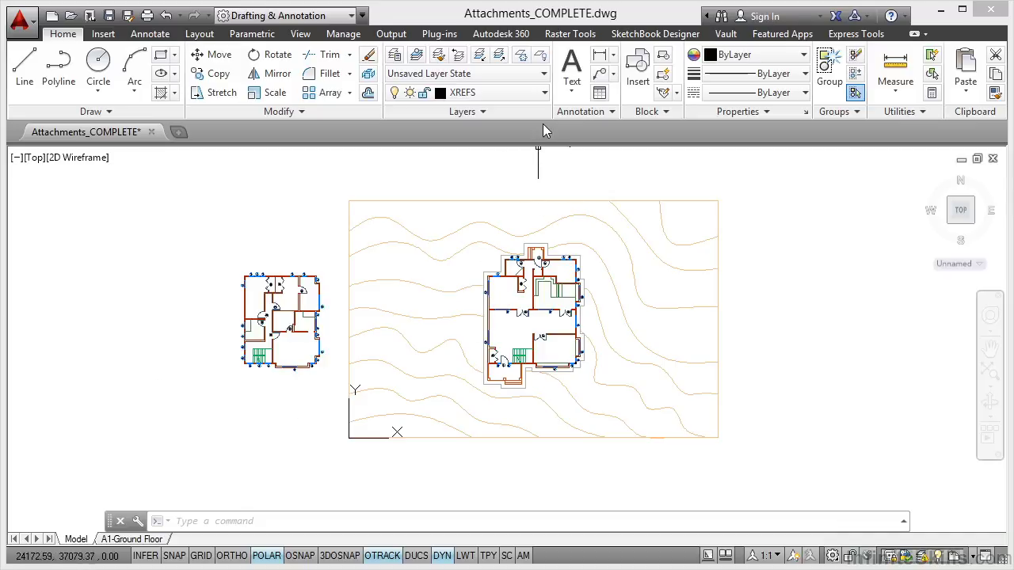
pyautogui.click(395, 57)
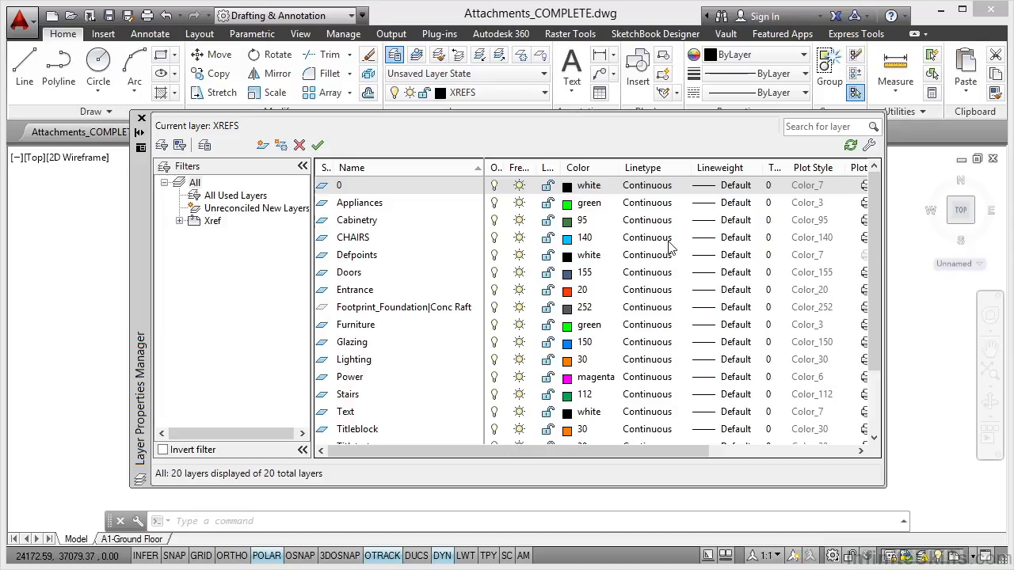
pyautogui.moveTo(879, 241); pyautogui.dragTo(881, 315)
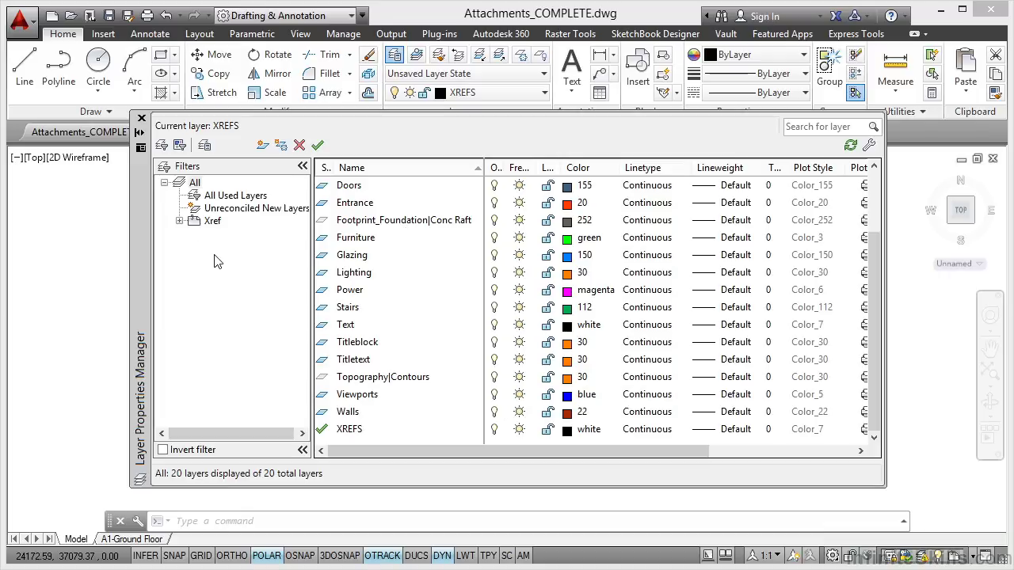
# - Examine the Footprint_Foundation and Topography filters in the Xref layer group, then close the Layer Properties Manager
pyautogui.click(180, 221)
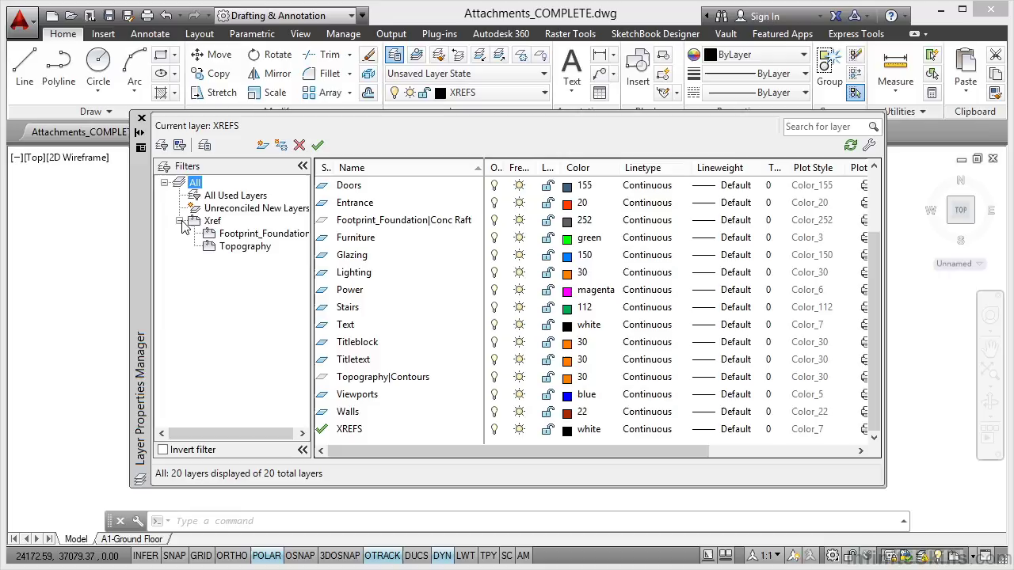
pyautogui.click(247, 240)
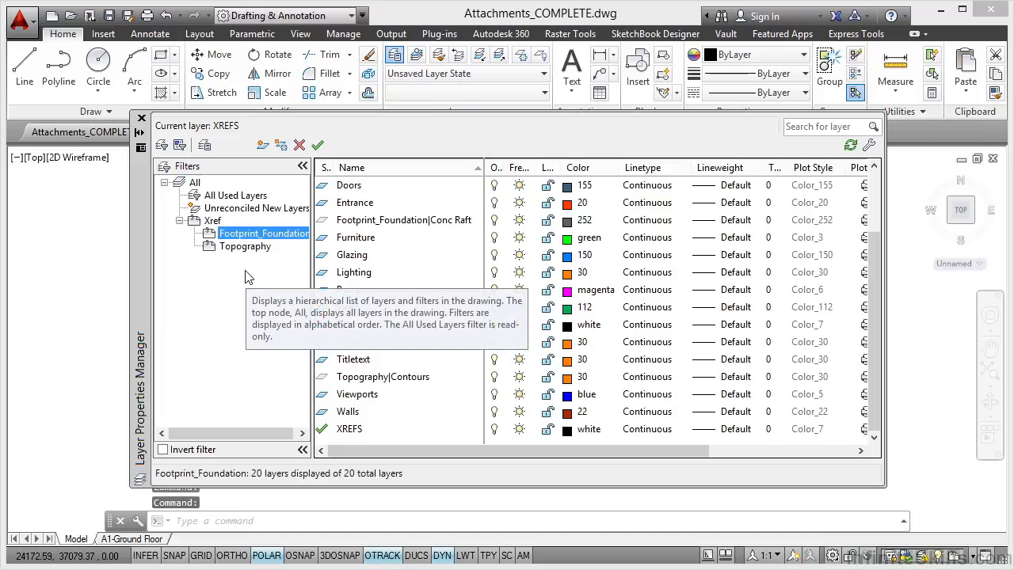
pyautogui.click(245, 250)
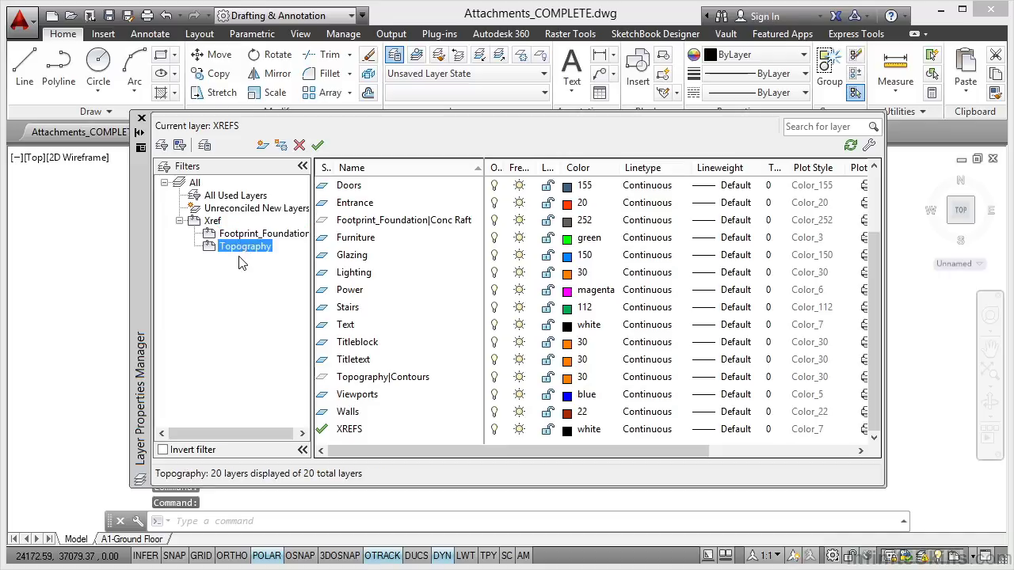
pyautogui.click(179, 222)
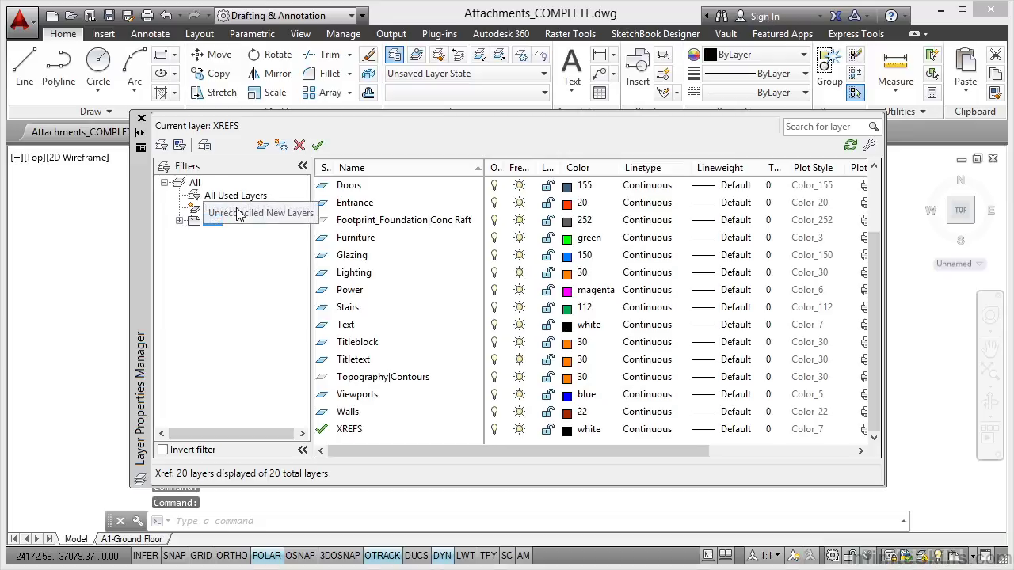
pyautogui.click(179, 222)
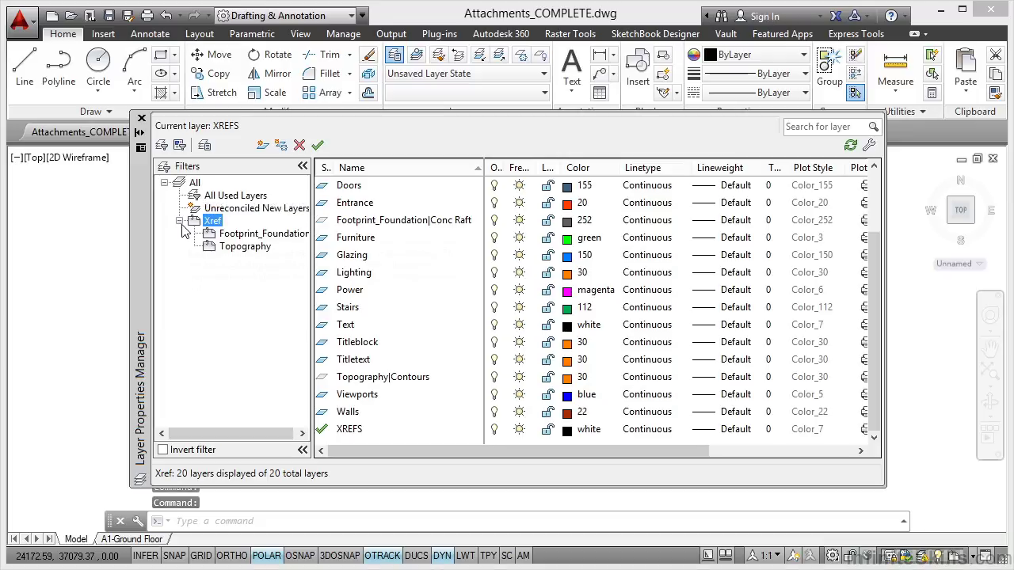
pyautogui.click(248, 235)
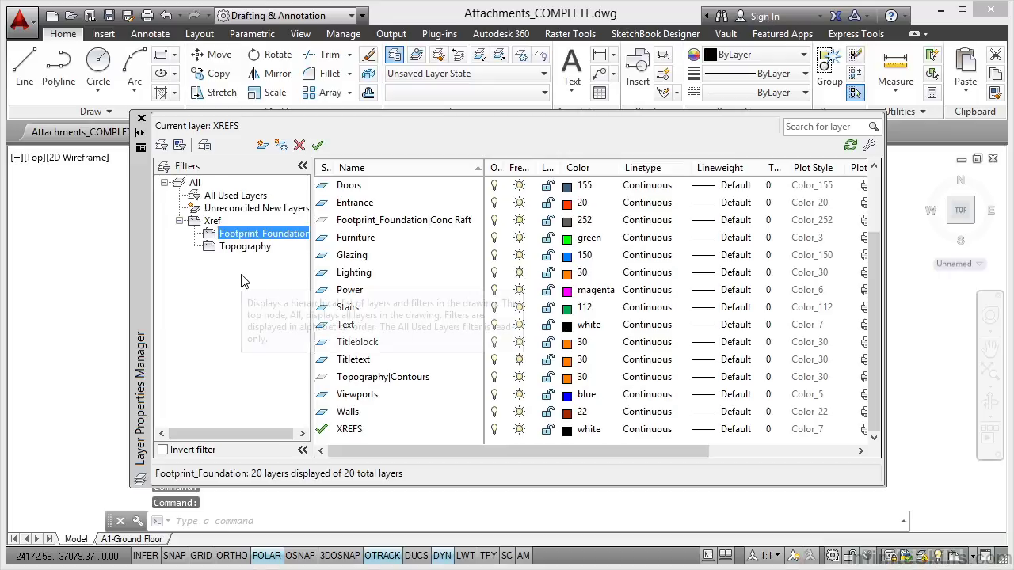
pyautogui.click(180, 222)
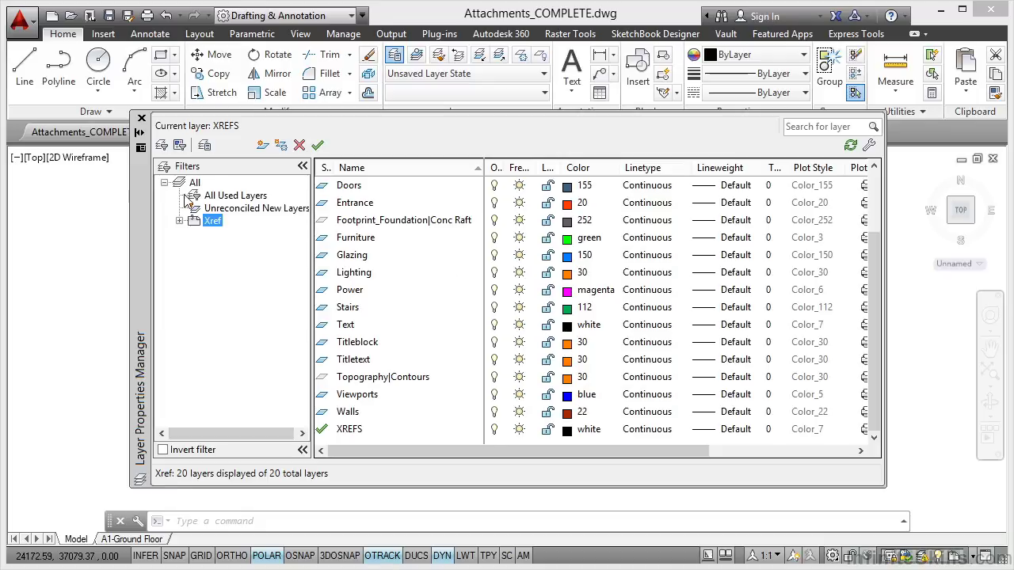
pyautogui.click(142, 119)
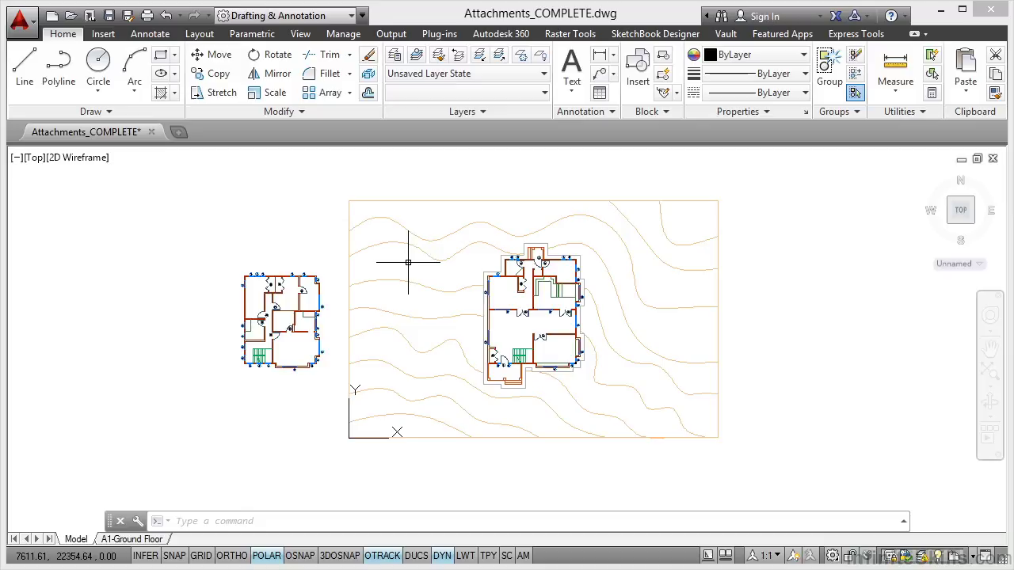
# - Create a new drawing from scratch with metric default settings and check its layer list
pyautogui.click(50, 16)
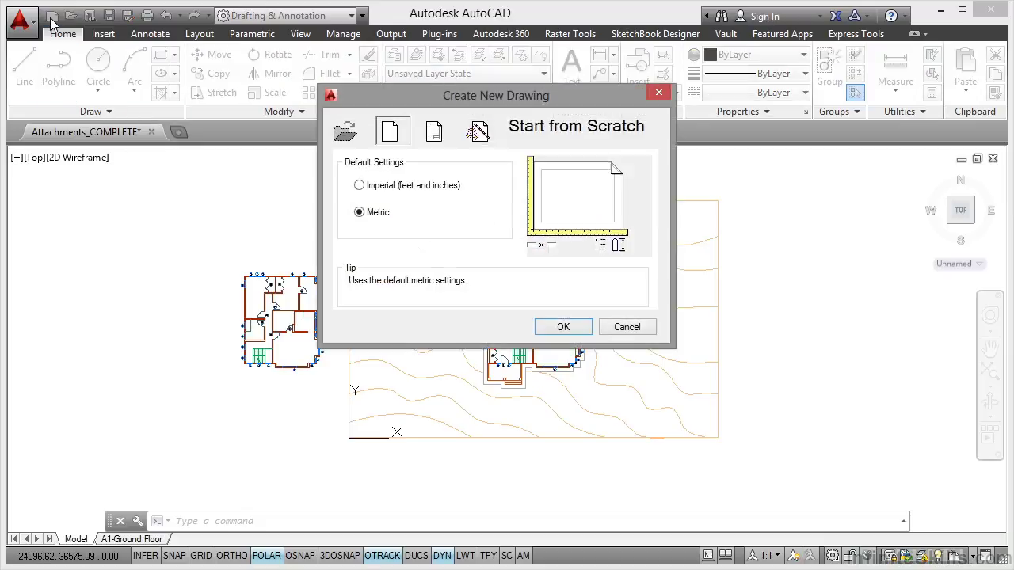
pyautogui.moveTo(516, 98)
pyautogui.mouseDown()
pyautogui.moveTo(545, 174)
pyautogui.moveTo(580, 193)
pyautogui.mouseUp()
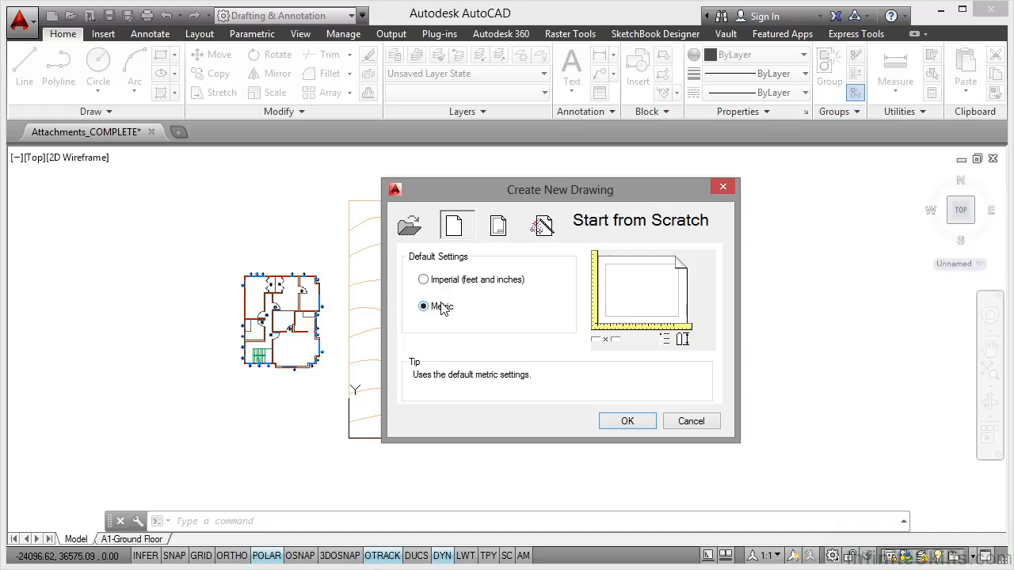
pyautogui.click(623, 421)
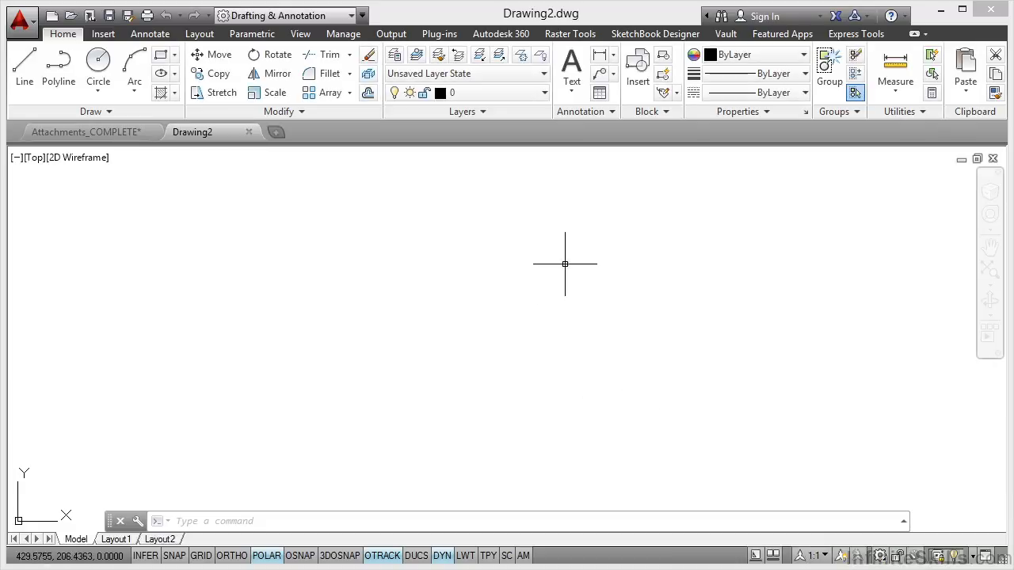
pyautogui.click(544, 93)
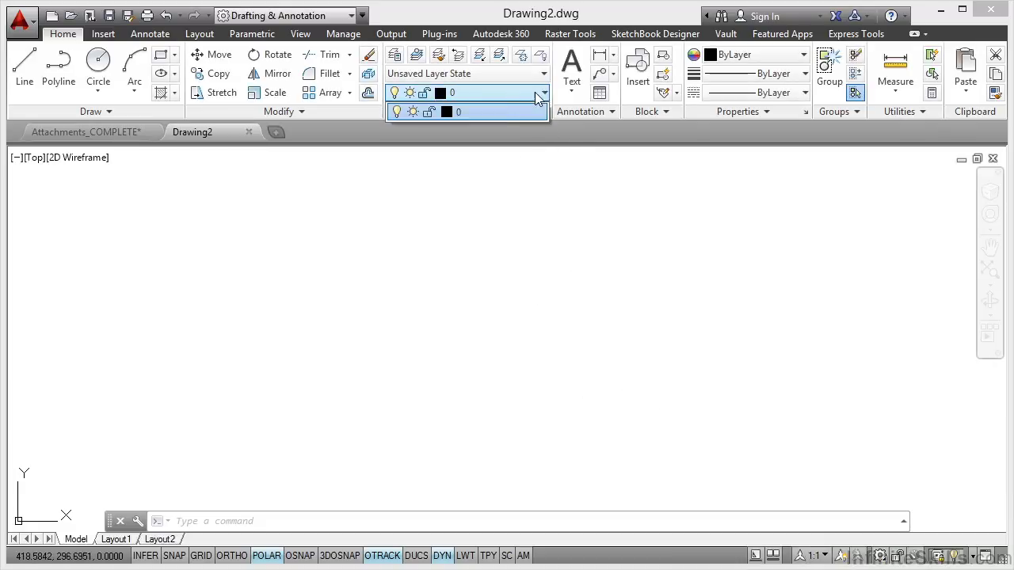
pyautogui.press('Escape')
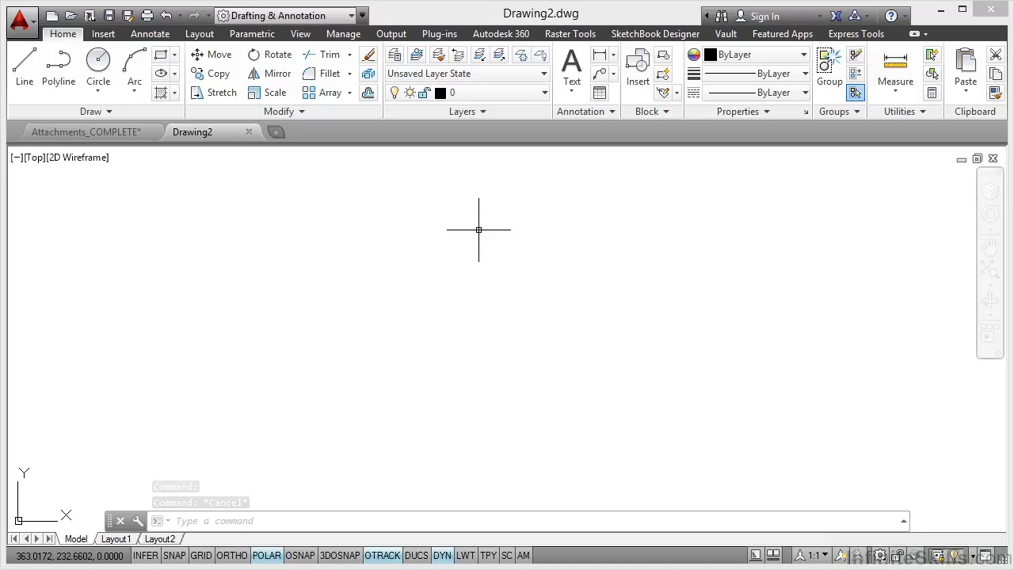
pyautogui.click(104, 34)
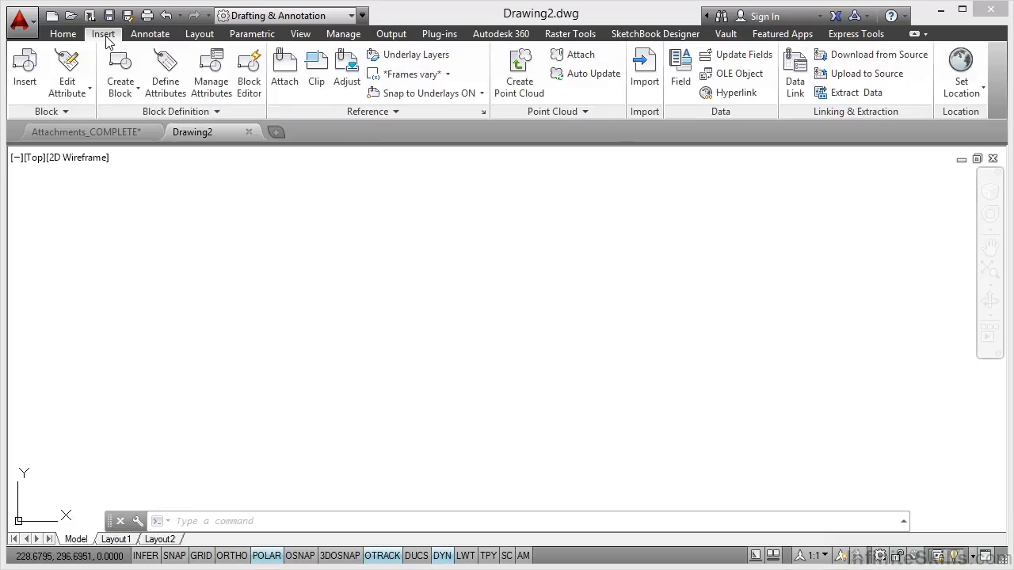
pyautogui.click(285, 67)
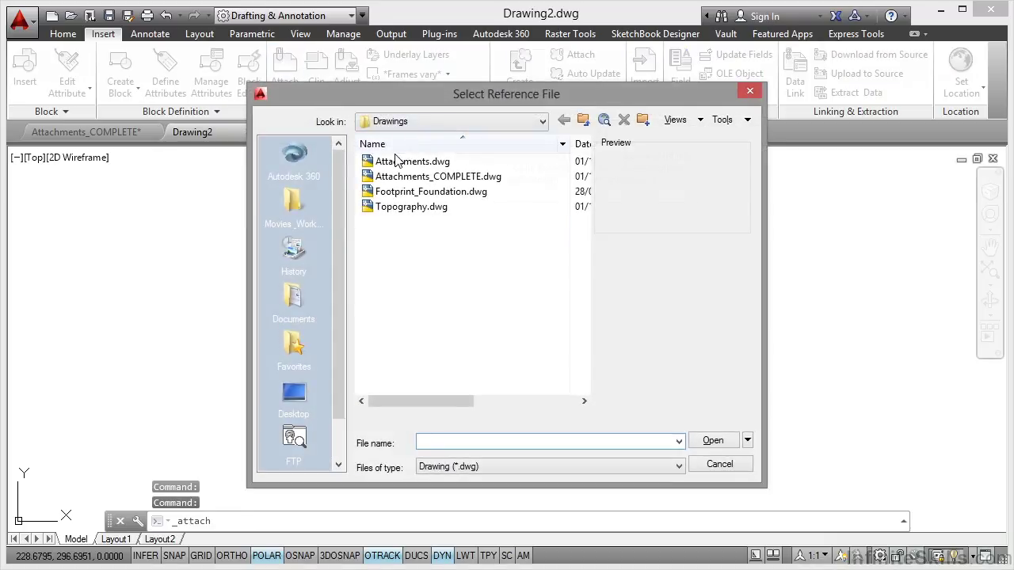
pyautogui.click(396, 181)
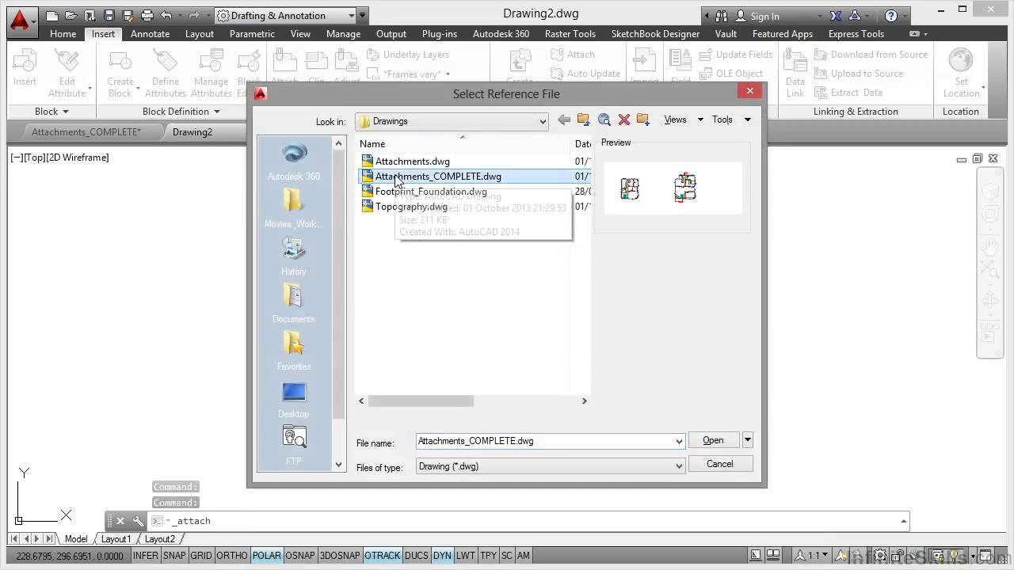
pyautogui.click(710, 441)
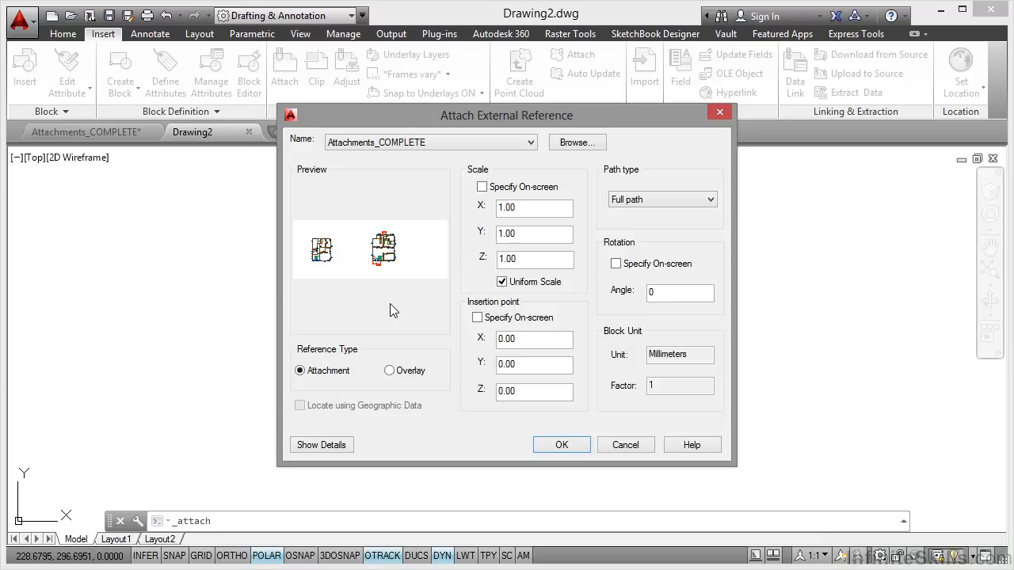
pyautogui.click(501, 282)
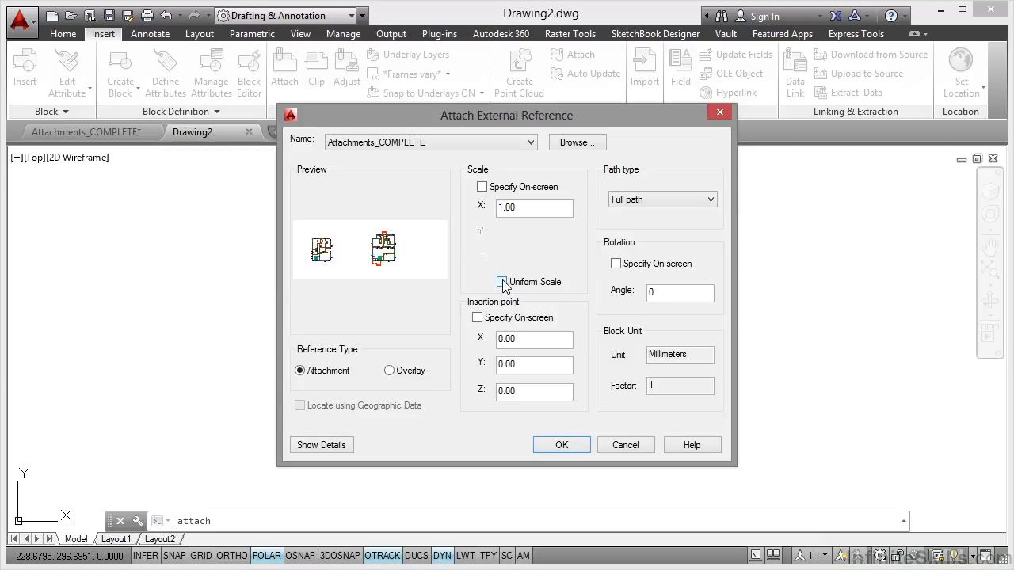
pyautogui.click(672, 200)
pyautogui.click(656, 210)
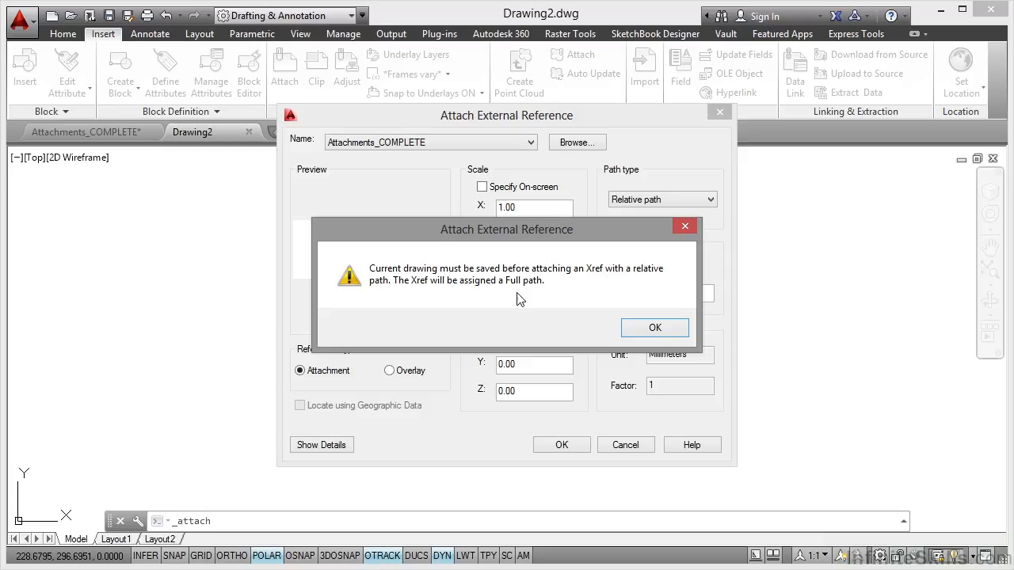
pyautogui.click(638, 329)
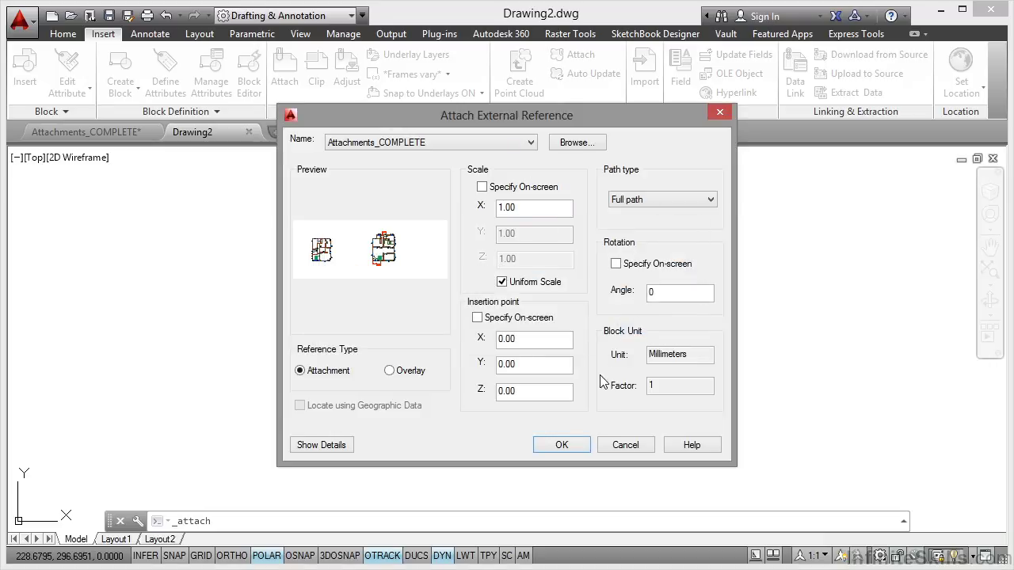
pyautogui.click(622, 446)
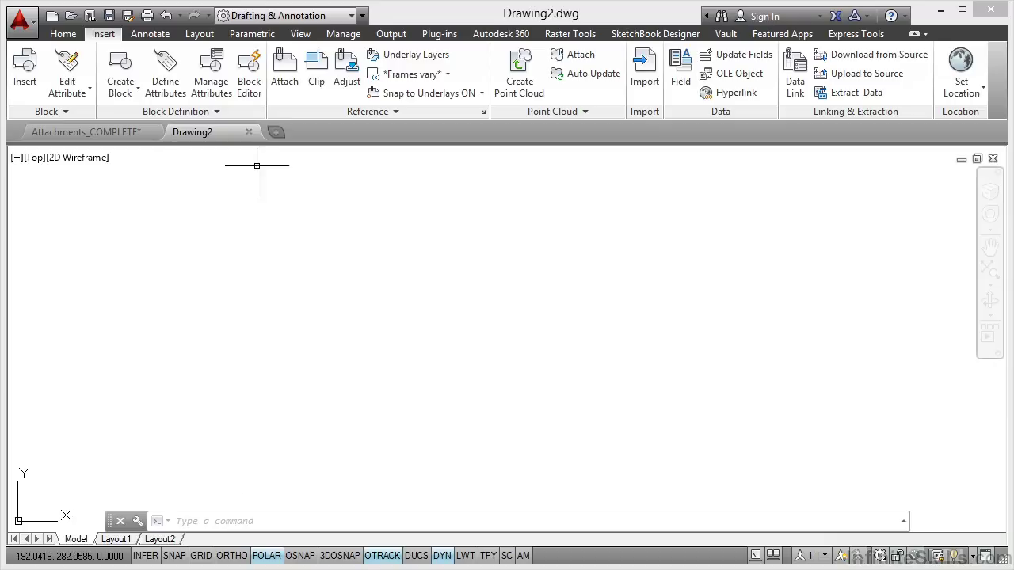
# - Save the new blank drawing in the Drawings folder under the file name Reference
pyautogui.click(128, 16)
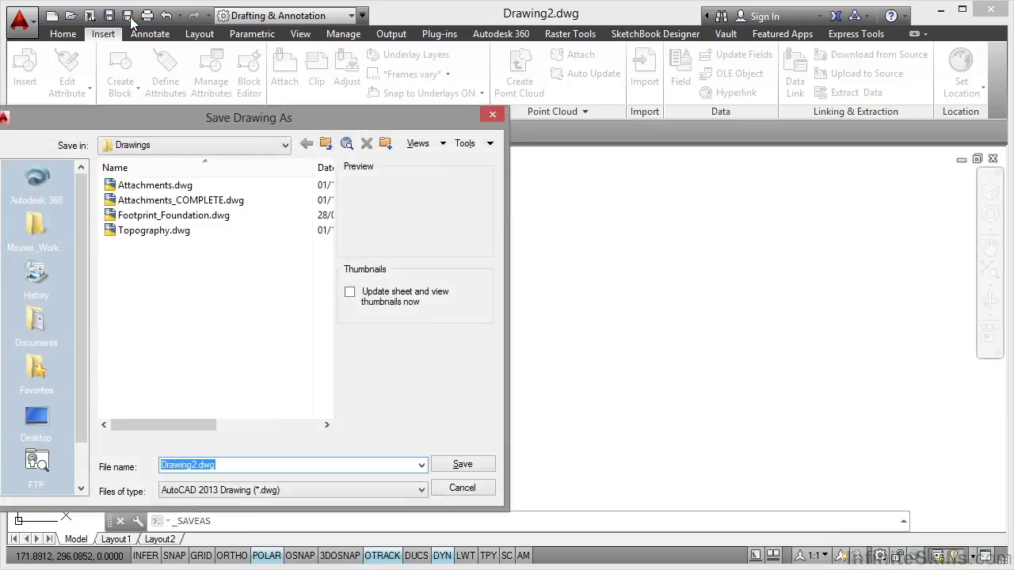
pyautogui.moveTo(224, 115)
pyautogui.mouseDown()
pyautogui.moveTo(410, 133)
pyautogui.moveTo(448, 110)
pyautogui.mouseUp()
pyautogui.write('R')
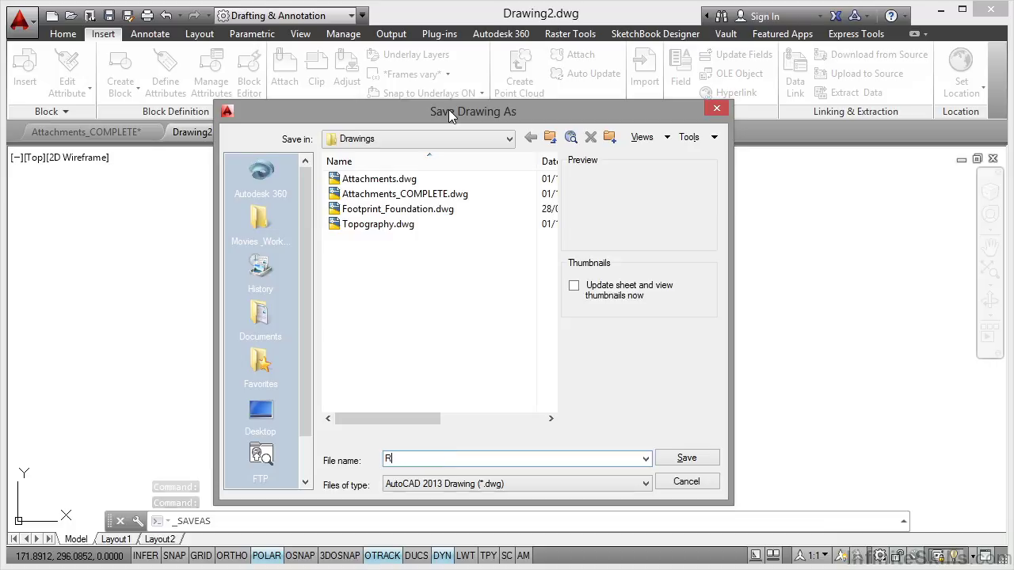
pyautogui.write('eference')
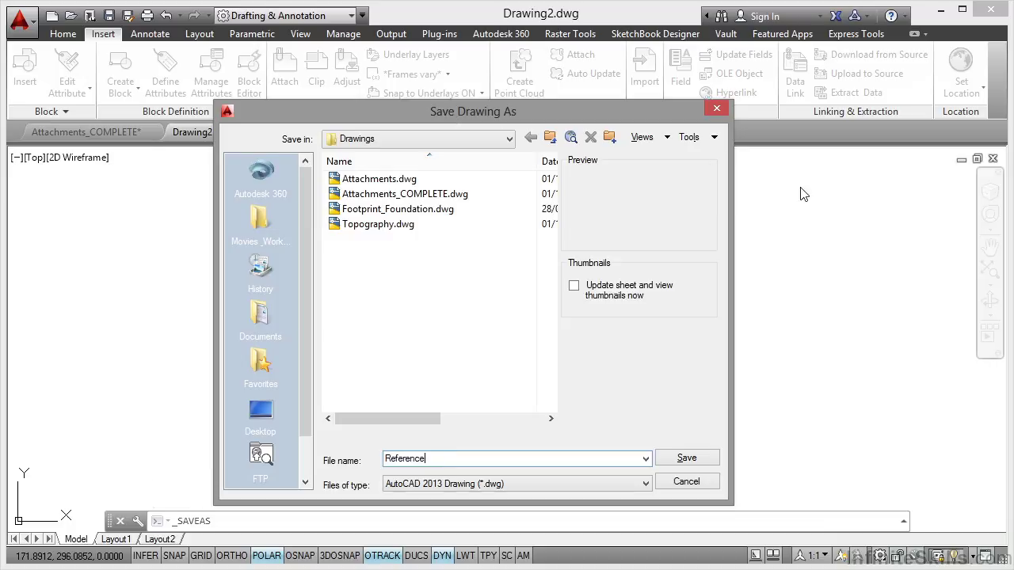
pyautogui.click(697, 463)
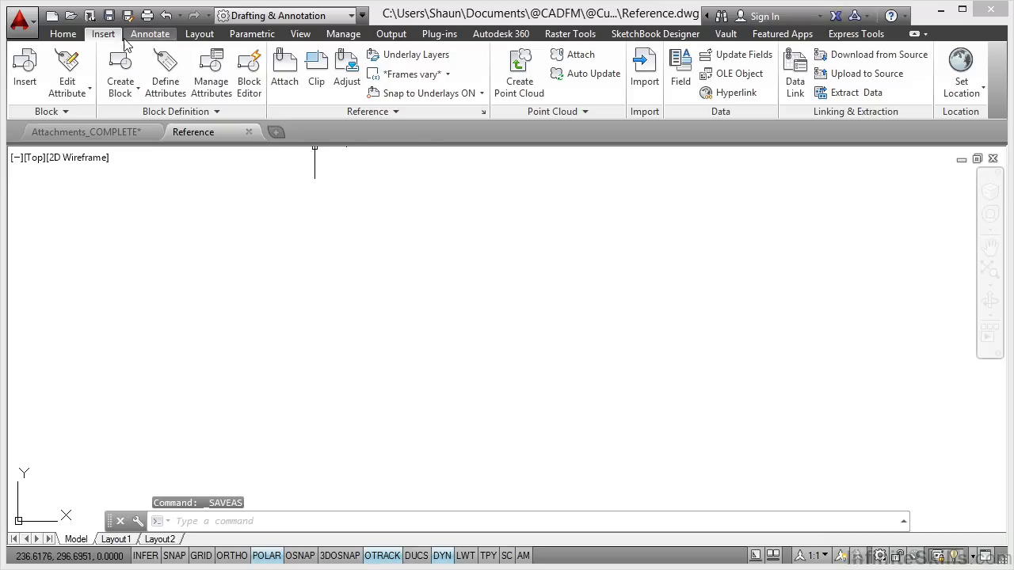
pyautogui.click(111, 17)
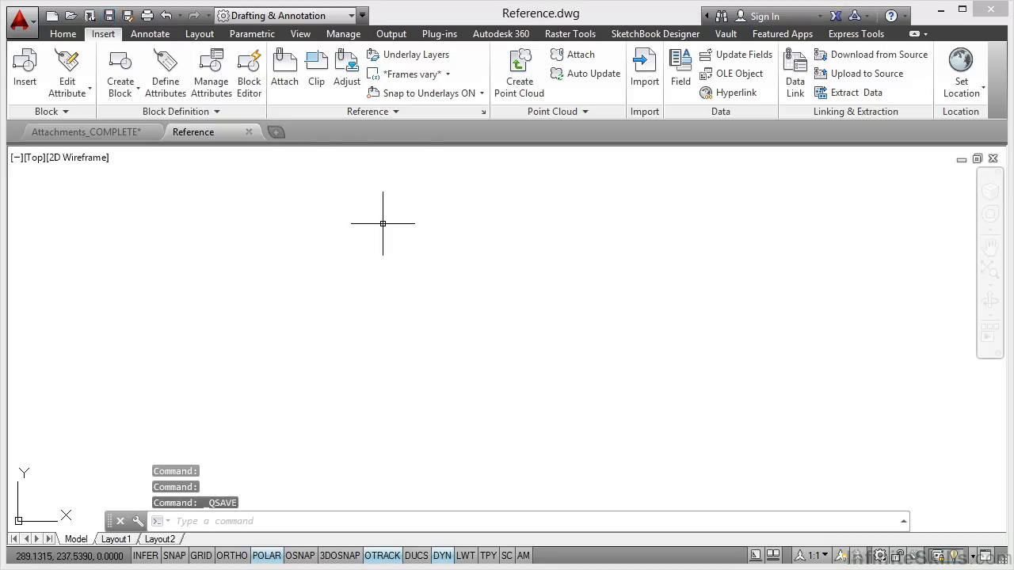
# - Attach Attachments_COMPLETE.dwg to Reference.dwg as an attachment with uniform scale 1.00, a relative path and insertion point 0,0,0
pyautogui.click(282, 82)
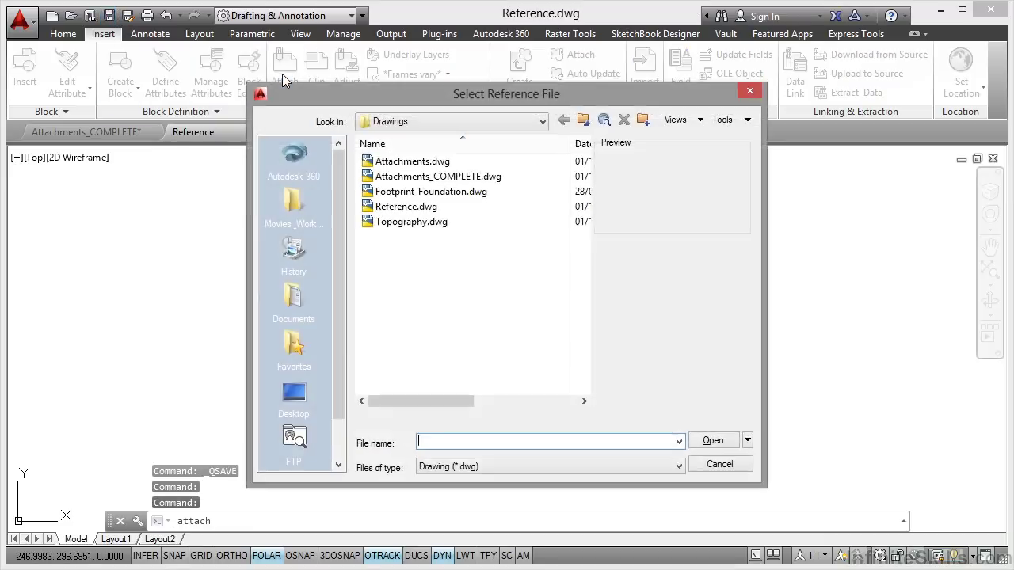
pyautogui.click(438, 177)
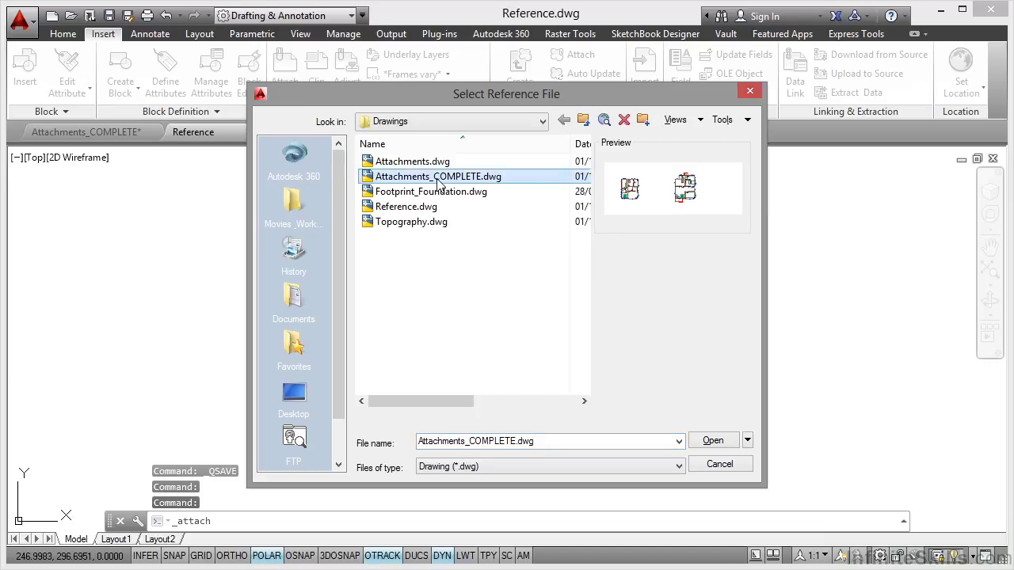
pyautogui.click(719, 445)
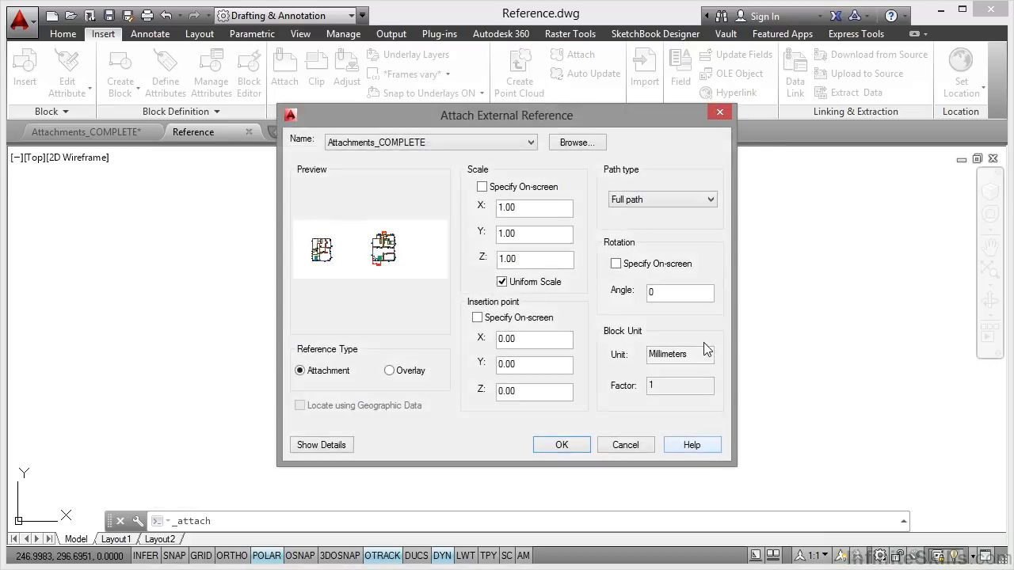
pyautogui.click(502, 282)
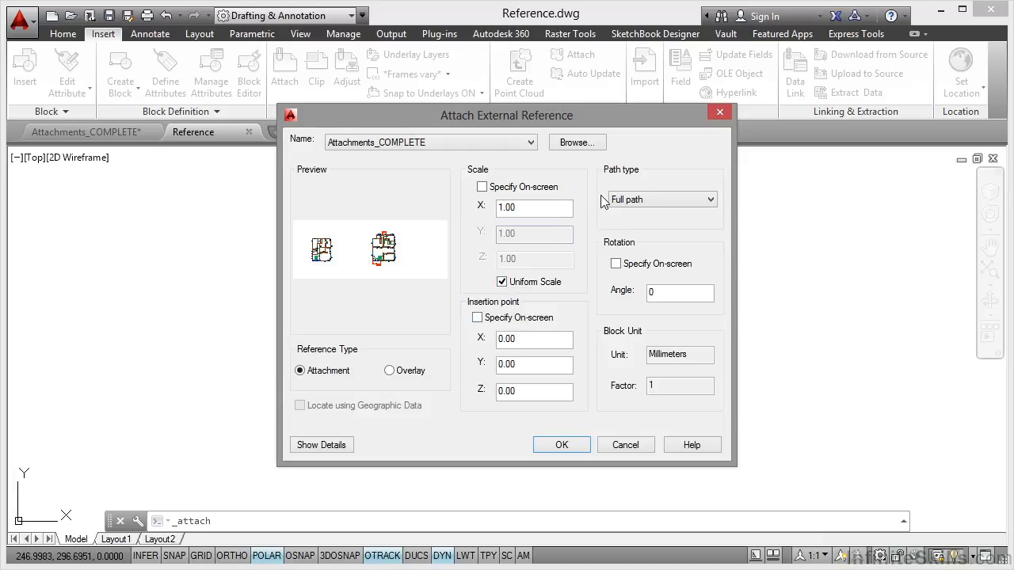
pyautogui.click(658, 201)
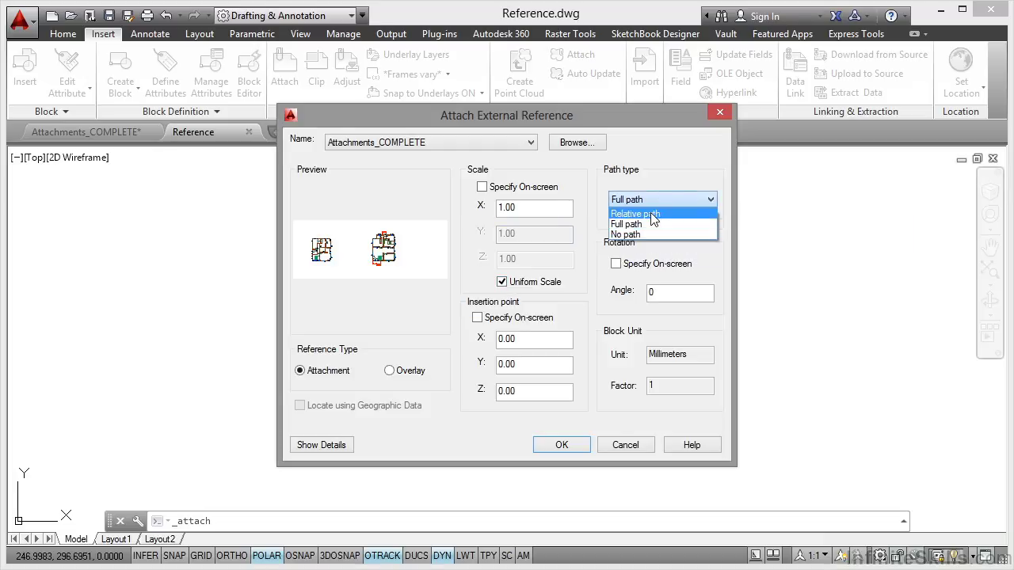
pyautogui.click(652, 214)
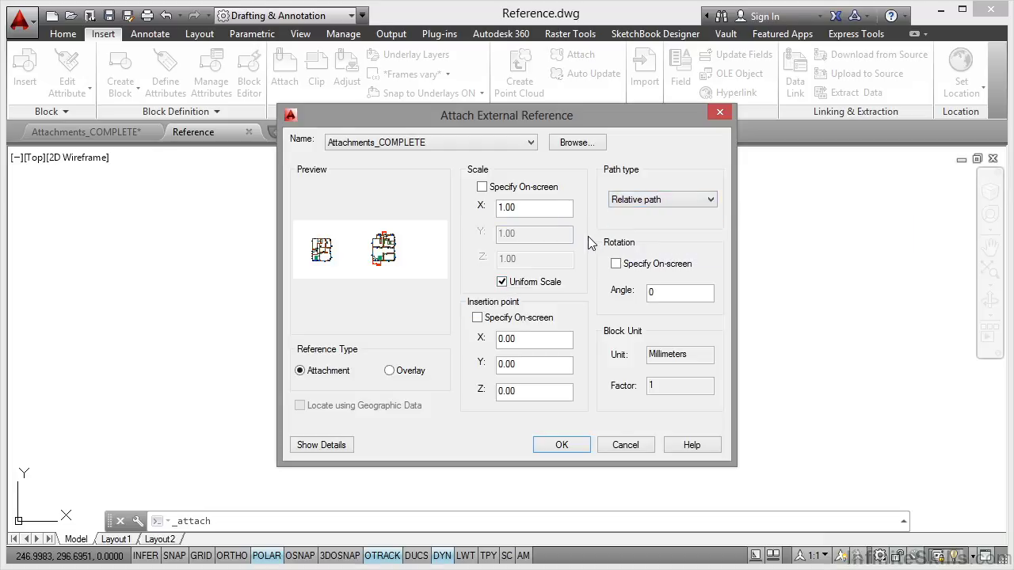
pyautogui.click(562, 446)
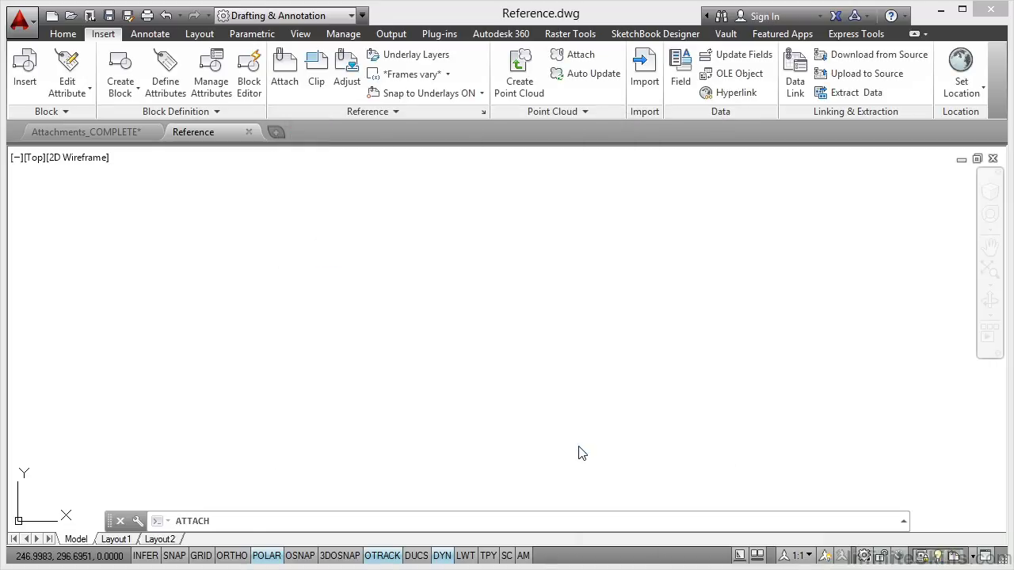
# - Inspect the full extents of the attached floor plans, selecting the reference to check what it contains, and clear the selection
pyautogui.middleClick(559, 351)
pyautogui.middleClick(559, 351)
pyautogui.scroll(-2, 539, 296)
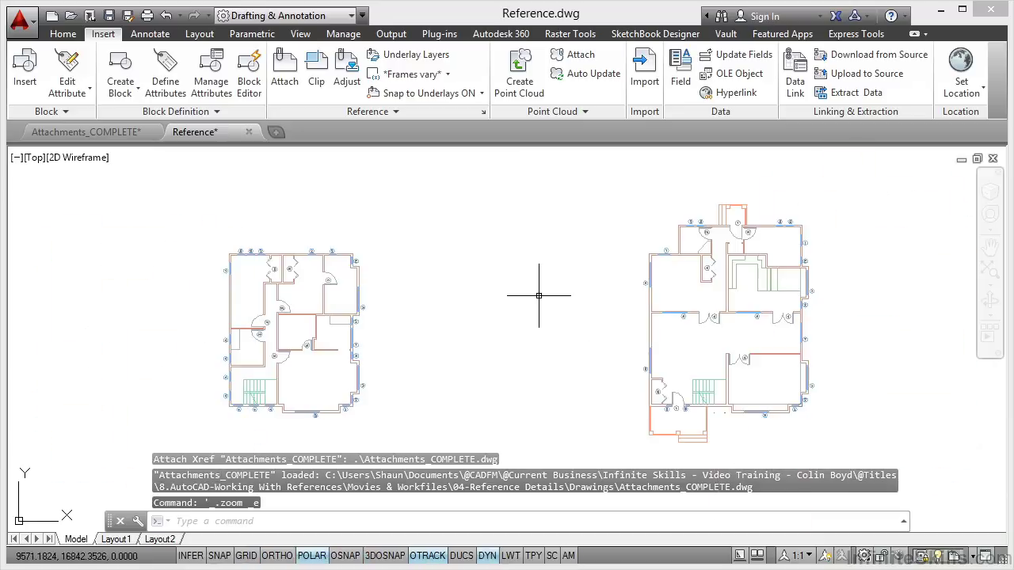
pyautogui.scroll(-2, 548, 291)
pyautogui.click(611, 292)
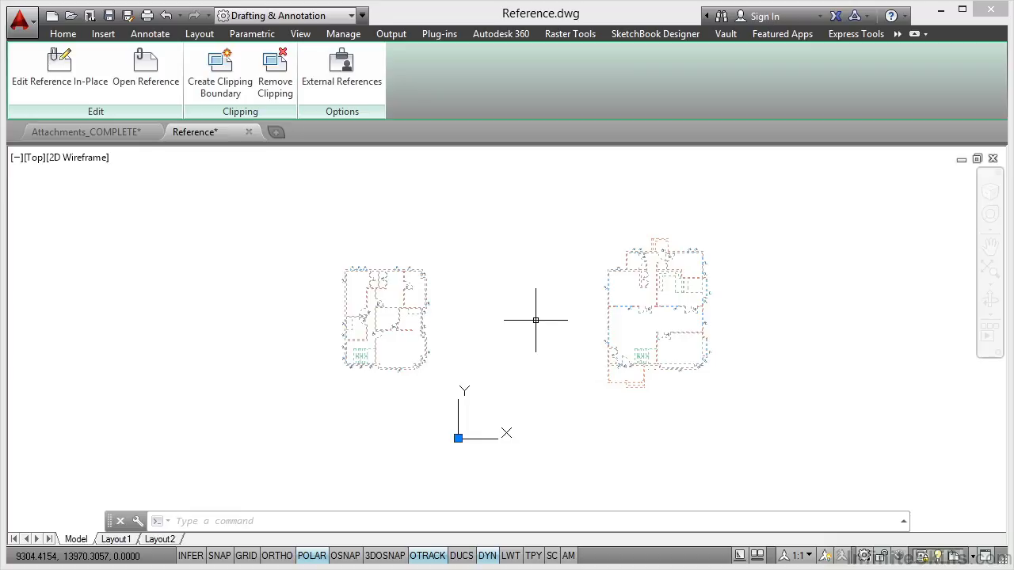
pyautogui.press('Escape')
pyautogui.press('Escape')
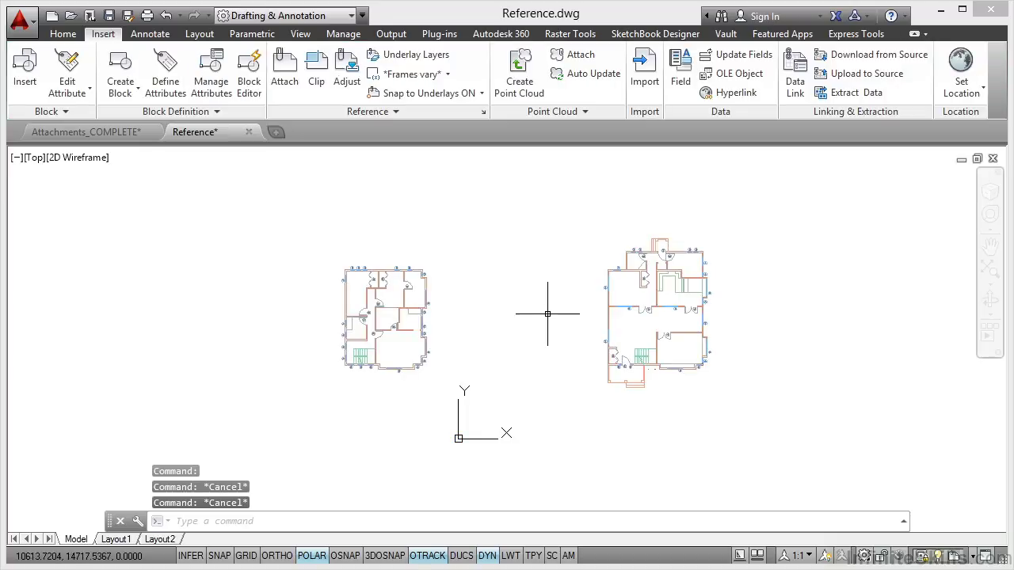
# - Save the changes in Attachments_COMPLETE.dwg, and reload and select its reference in Reference.dwg
pyautogui.click(86, 132)
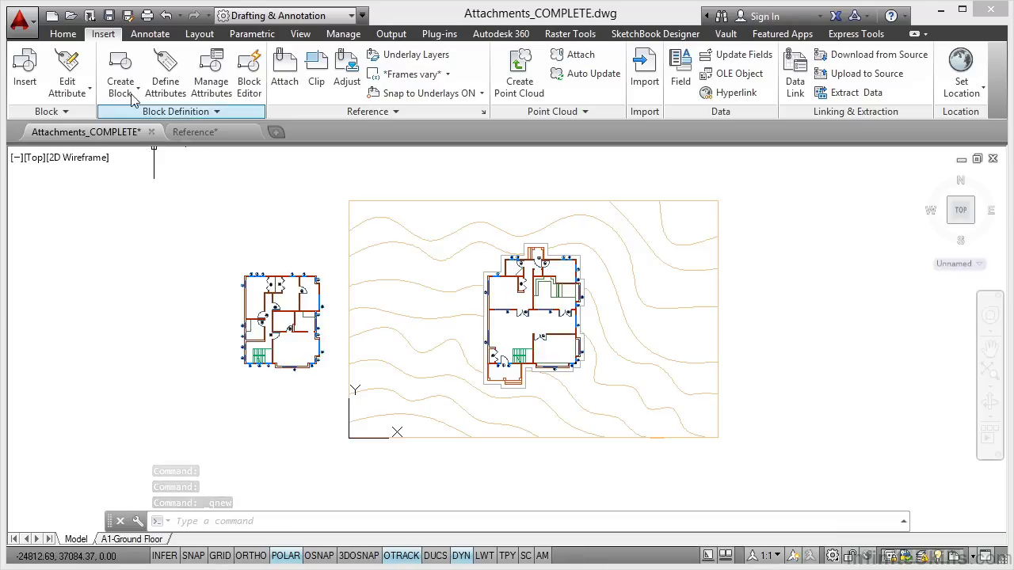
pyautogui.click(109, 16)
pyautogui.click(203, 133)
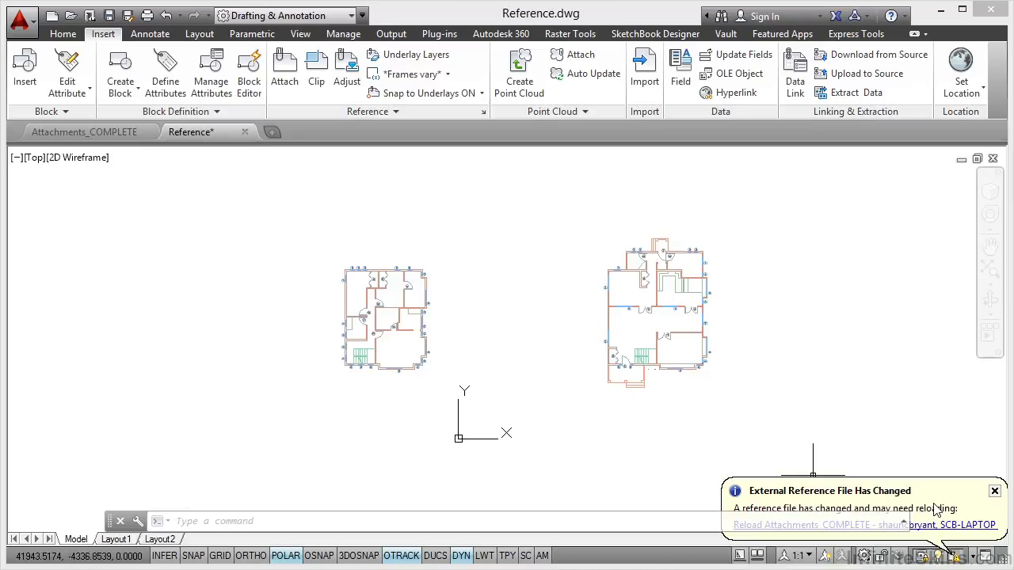
pyautogui.click(927, 526)
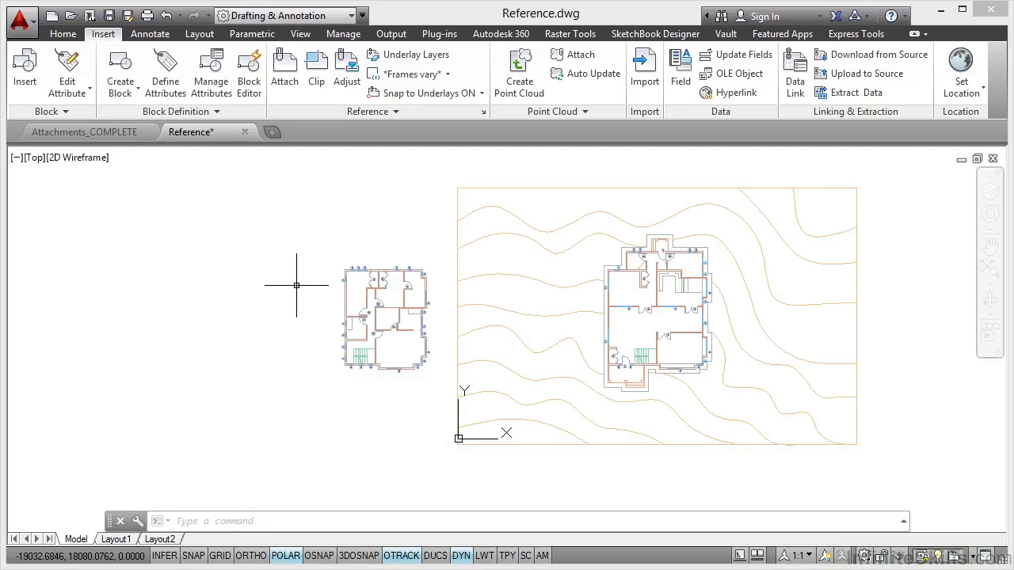
pyautogui.click(519, 312)
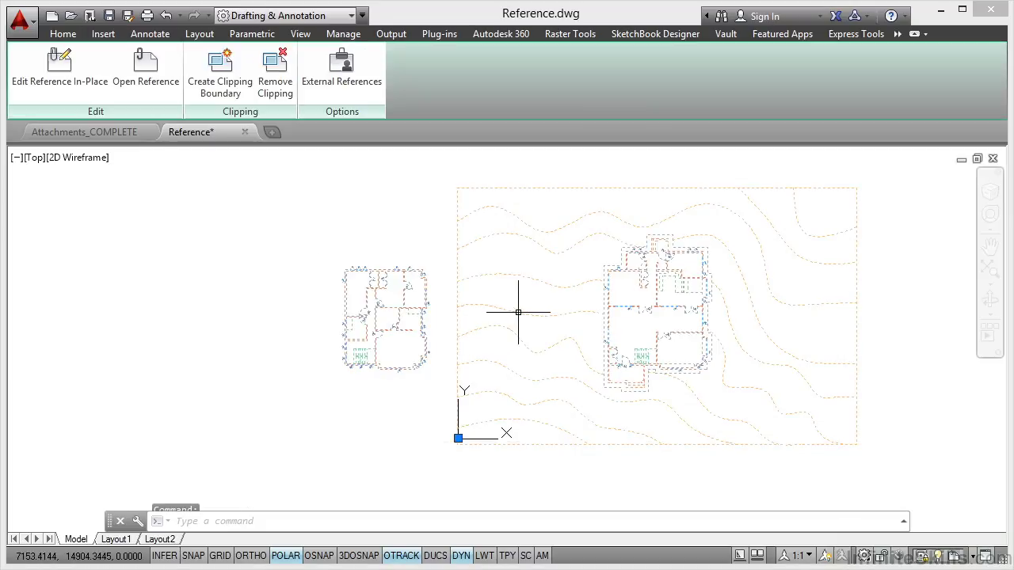